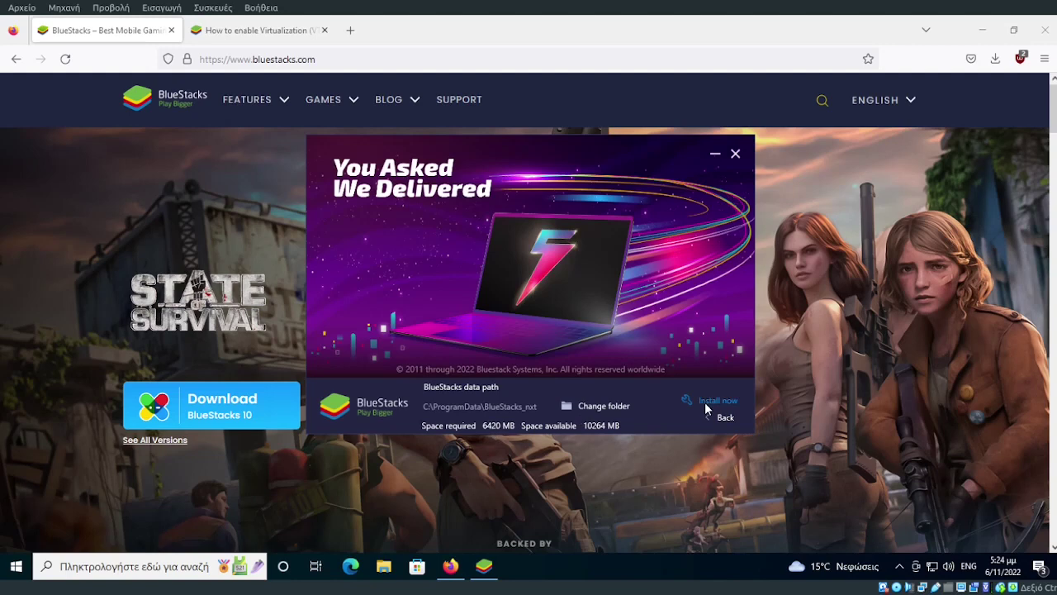
# Download and install BlueStacks 5, ending with two Nougat 64-bit instances in the manager.
pyautogui.click(702, 400)
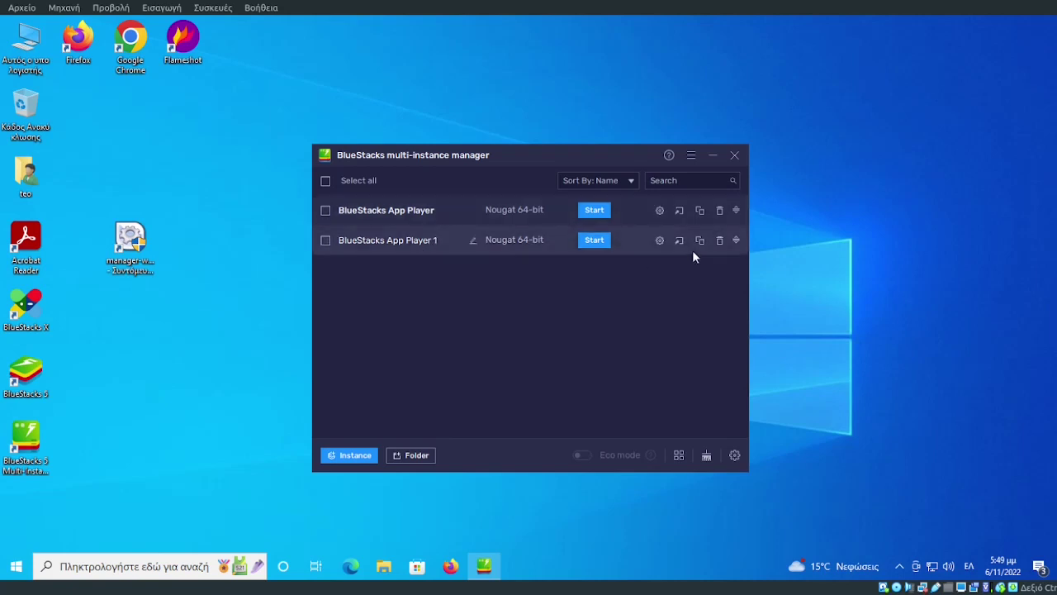
# Delete the BlueStacks App Player 1 instance, close the manager, and launch BlueStacks 5.
pyautogui.click(720, 241)
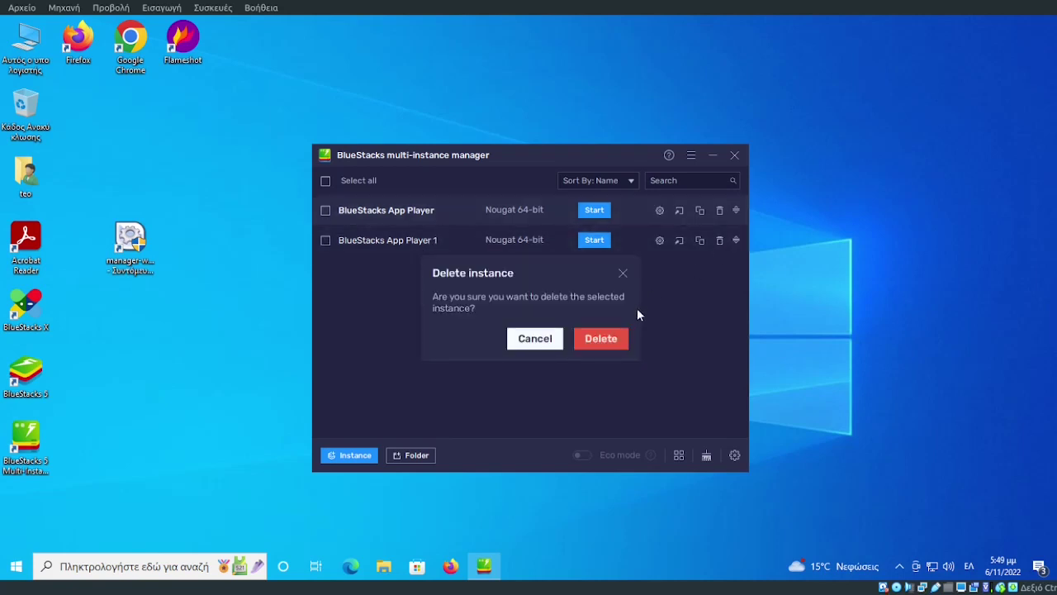
pyautogui.click(613, 341)
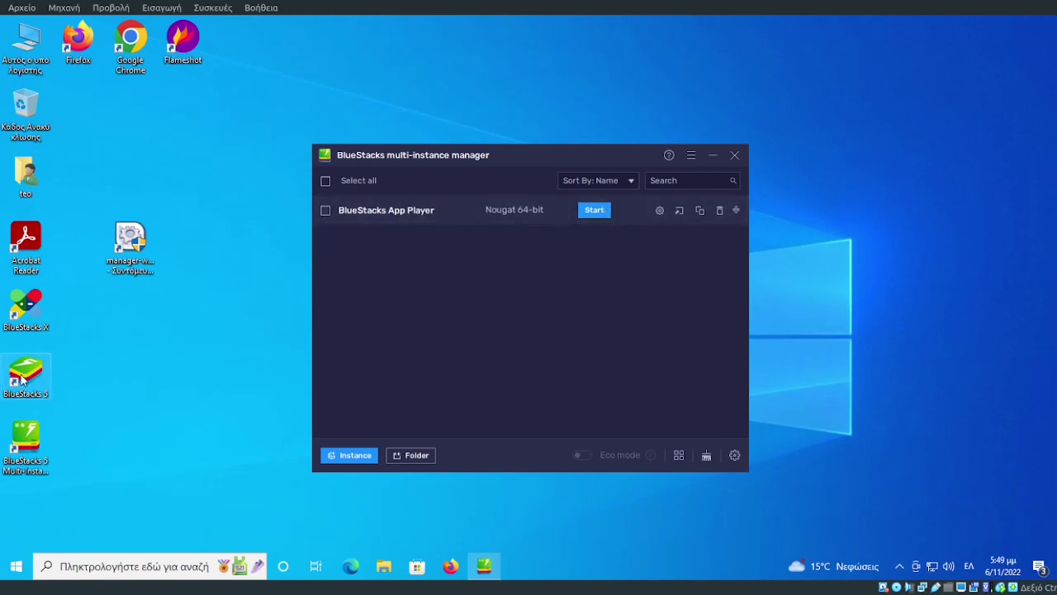
pyautogui.click(730, 159)
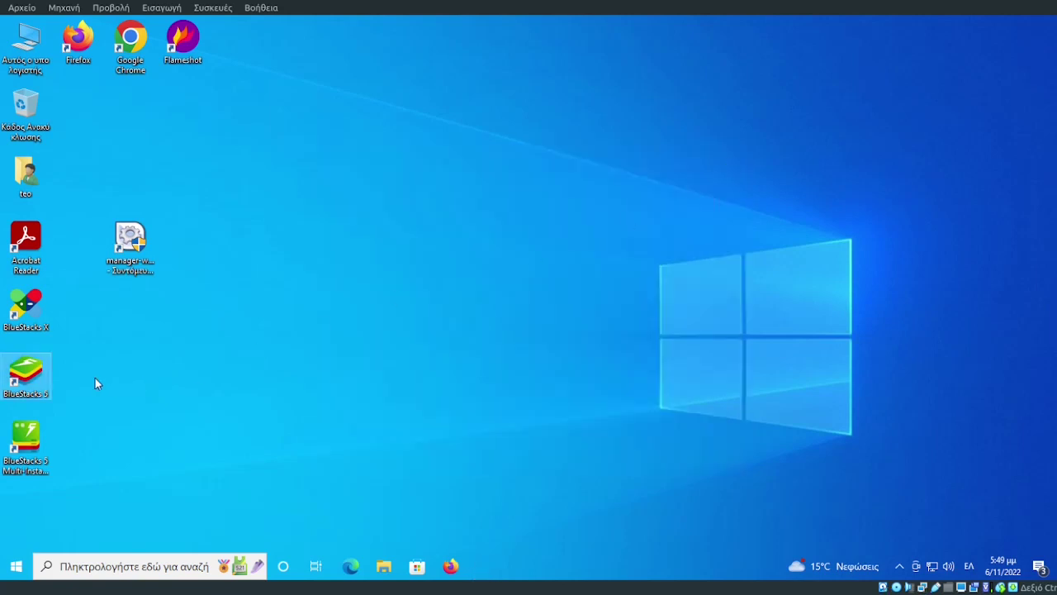
pyautogui.doubleClick(31, 379)
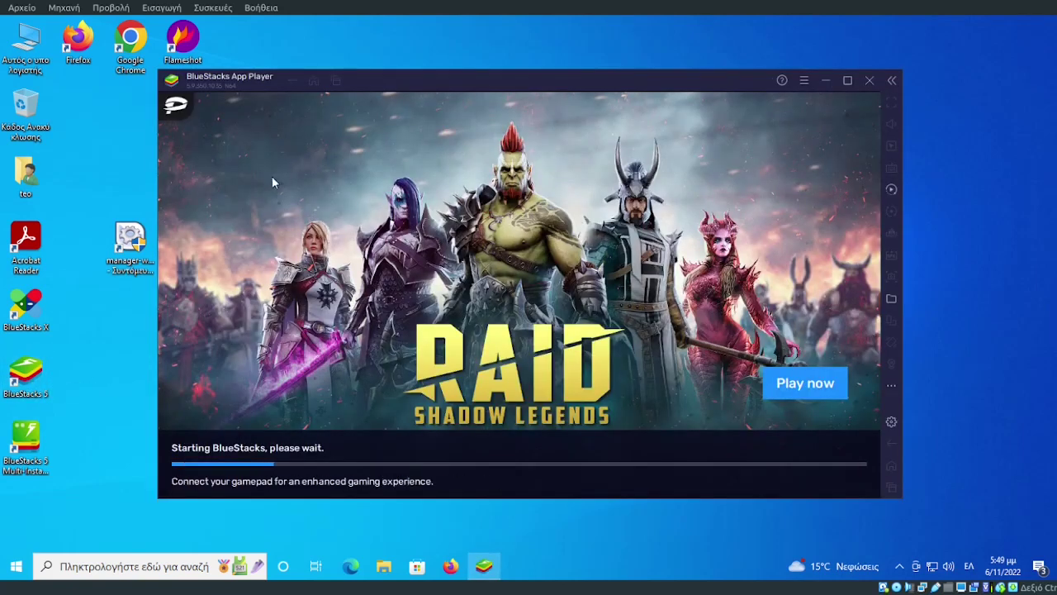
# Maximize the App Player window and bring up Settings at the Performance page.
pyautogui.click(846, 81)
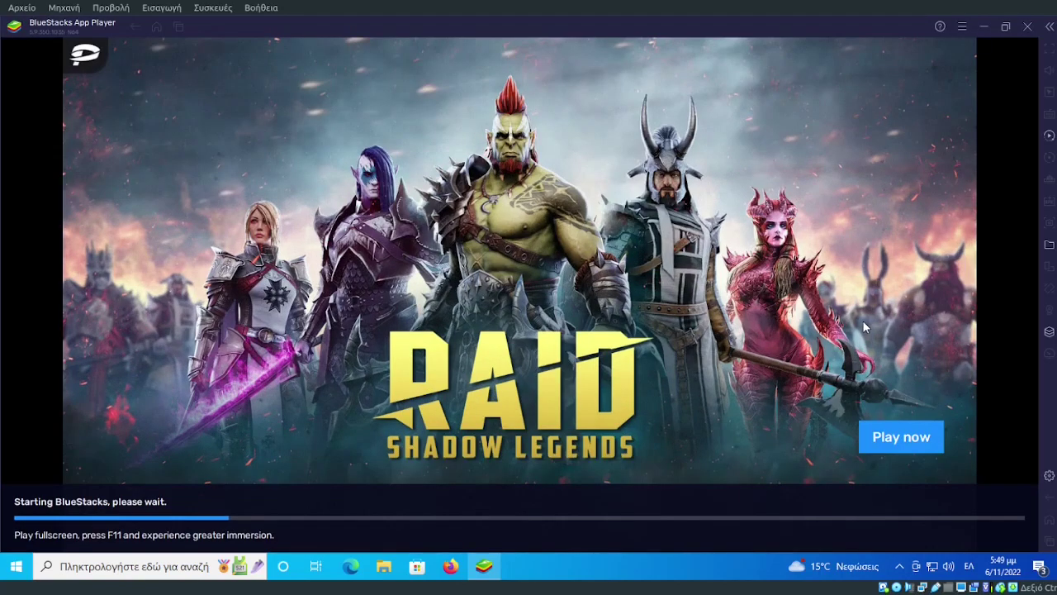
pyautogui.click(1049, 477)
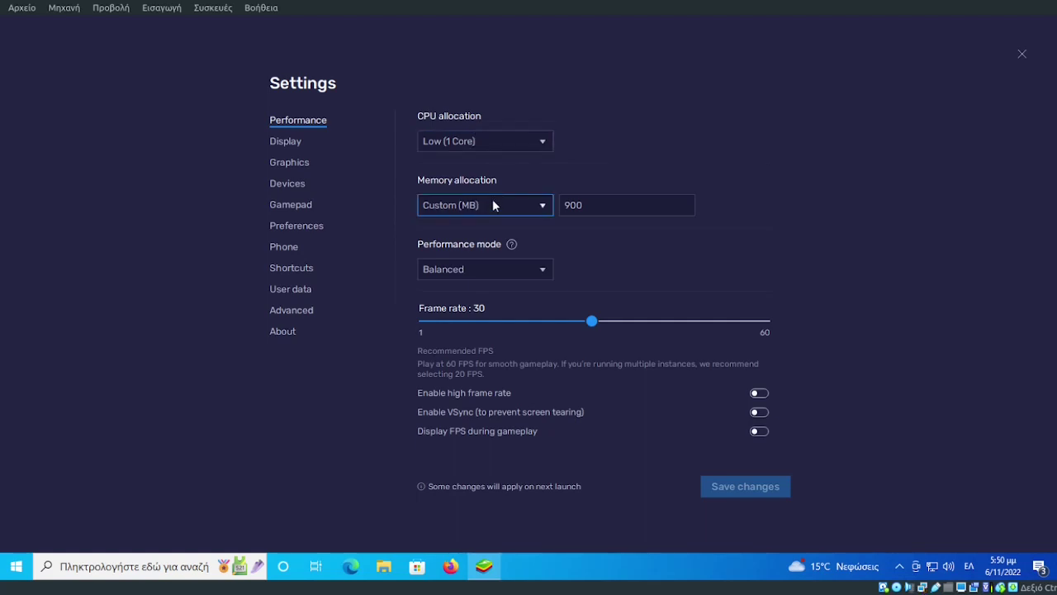
# Set CPU to Medium (2 Cores) and memory to Medium (2 GB), save, and restart BlueStacks.
pyautogui.click(516, 142)
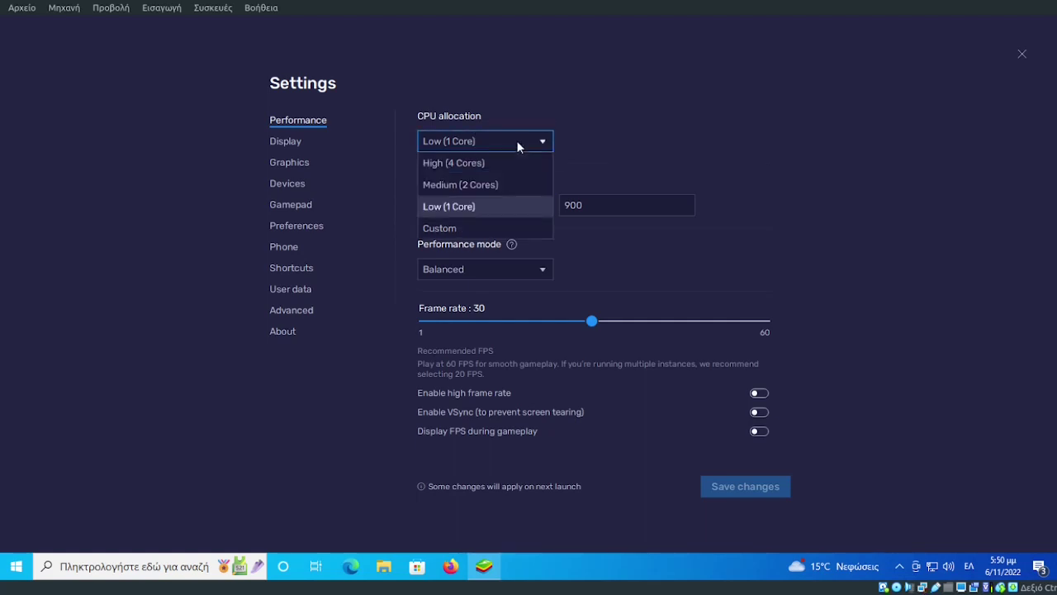
pyautogui.click(503, 185)
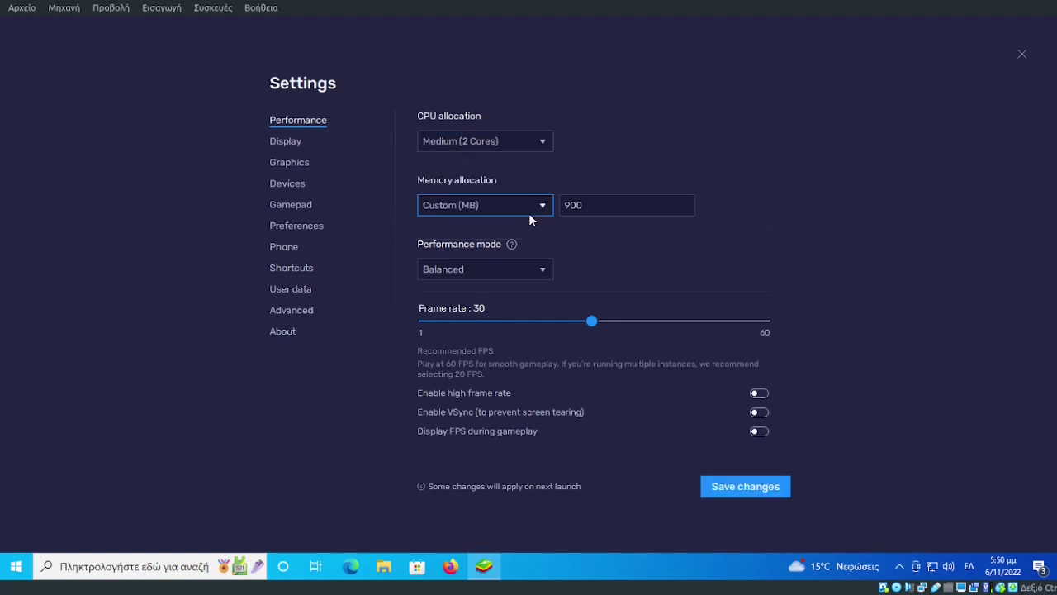
pyautogui.click(533, 206)
pyautogui.click(496, 248)
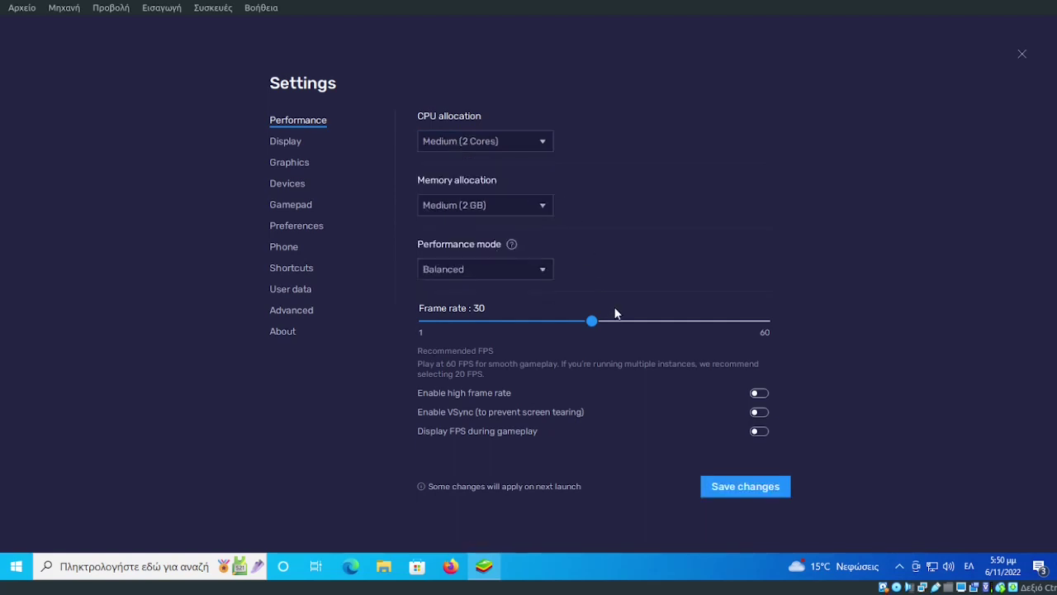
pyautogui.click(289, 142)
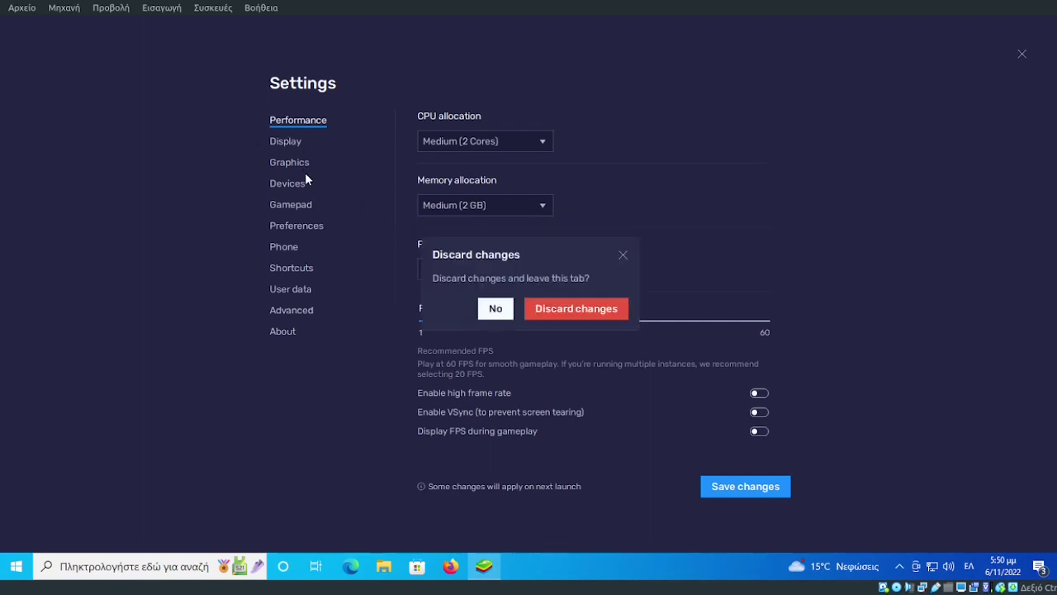
pyautogui.click(493, 309)
pyautogui.click(735, 487)
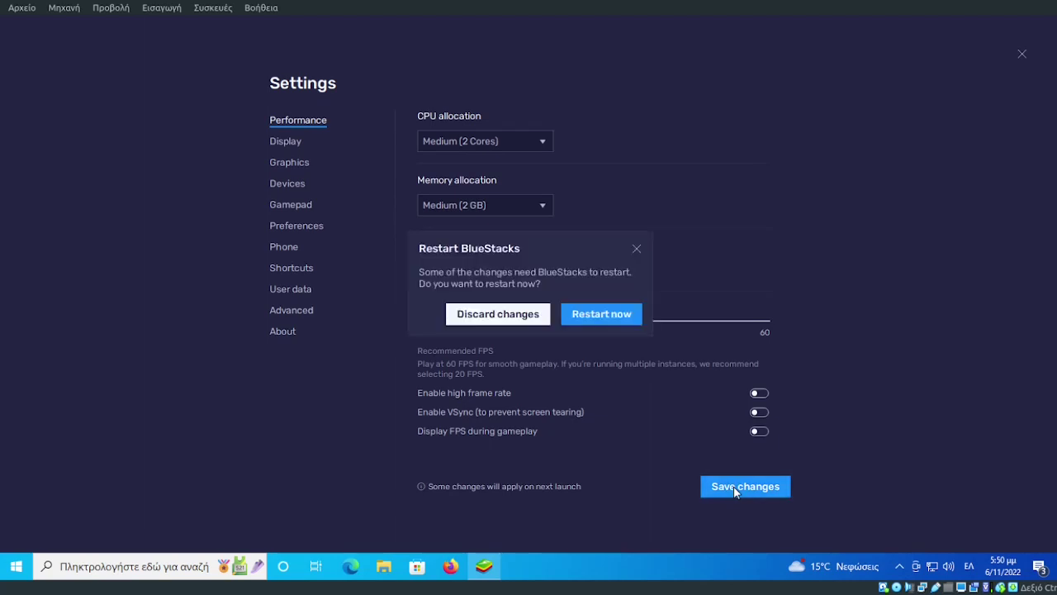
pyautogui.click(601, 314)
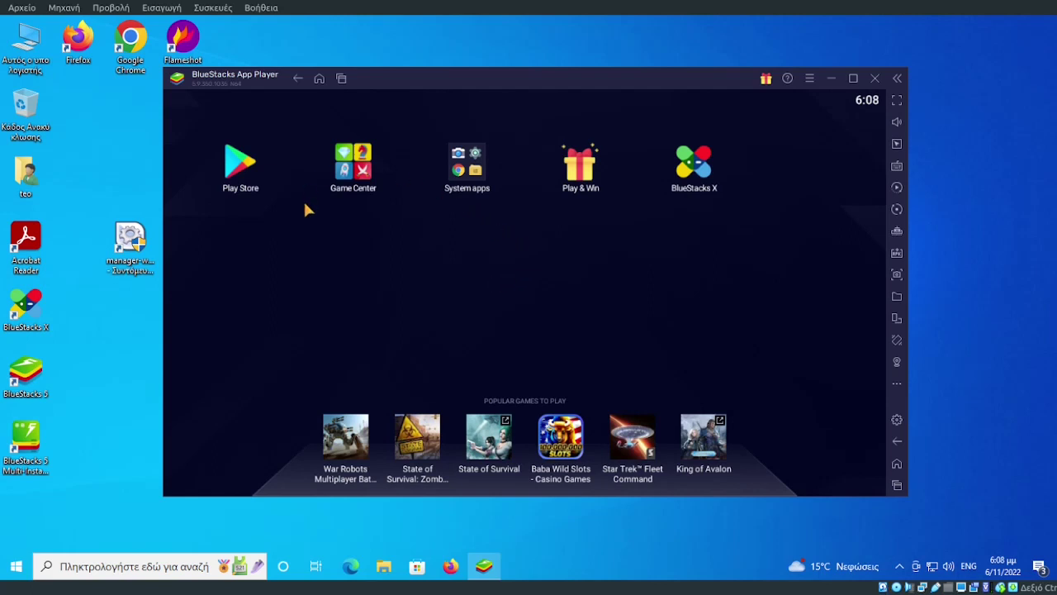
# Look inside the System apps folder, close it, and launch the Play Store.
pyautogui.click(469, 188)
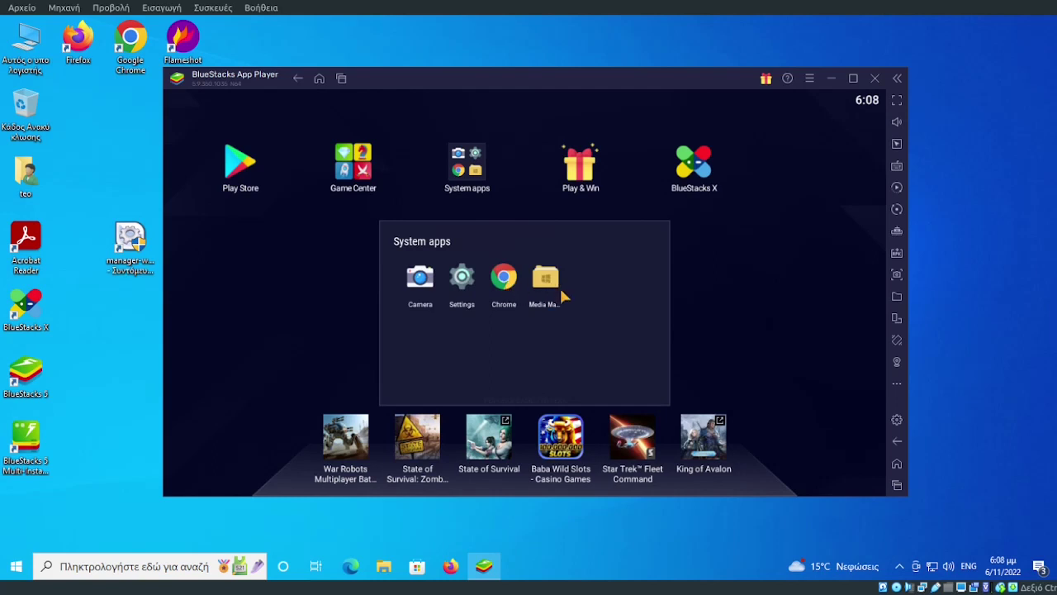
pyautogui.click(739, 275)
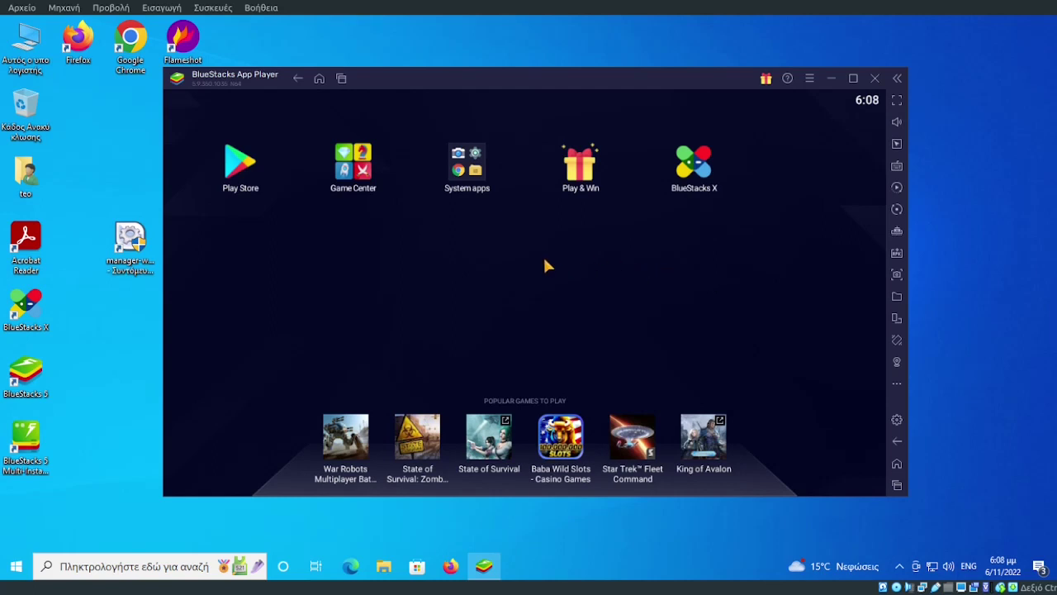
pyautogui.click(240, 165)
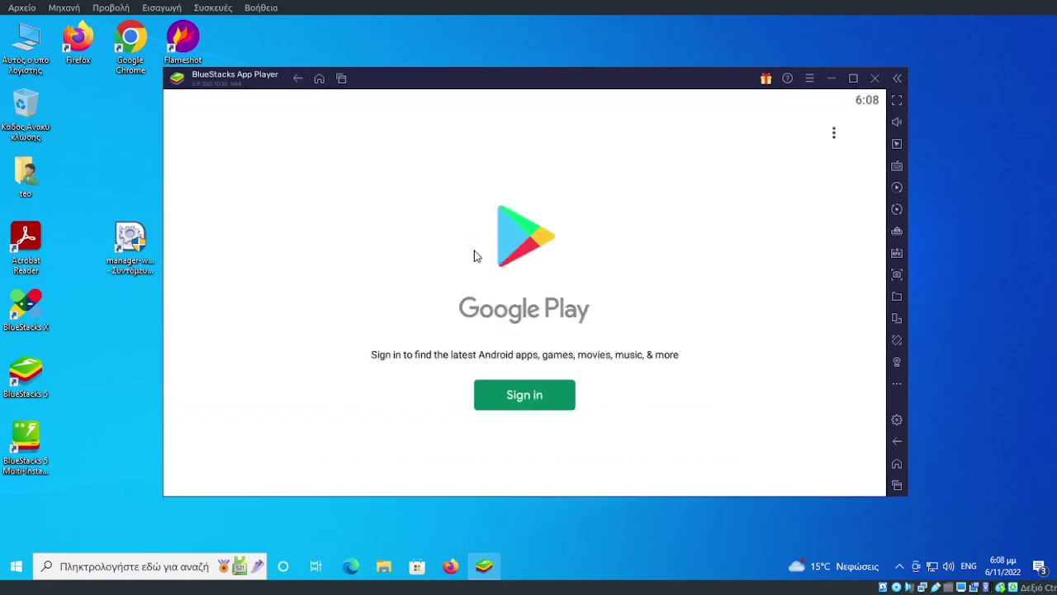
# Sign in to Google Play with the account e-mail and password.
pyautogui.click(527, 398)
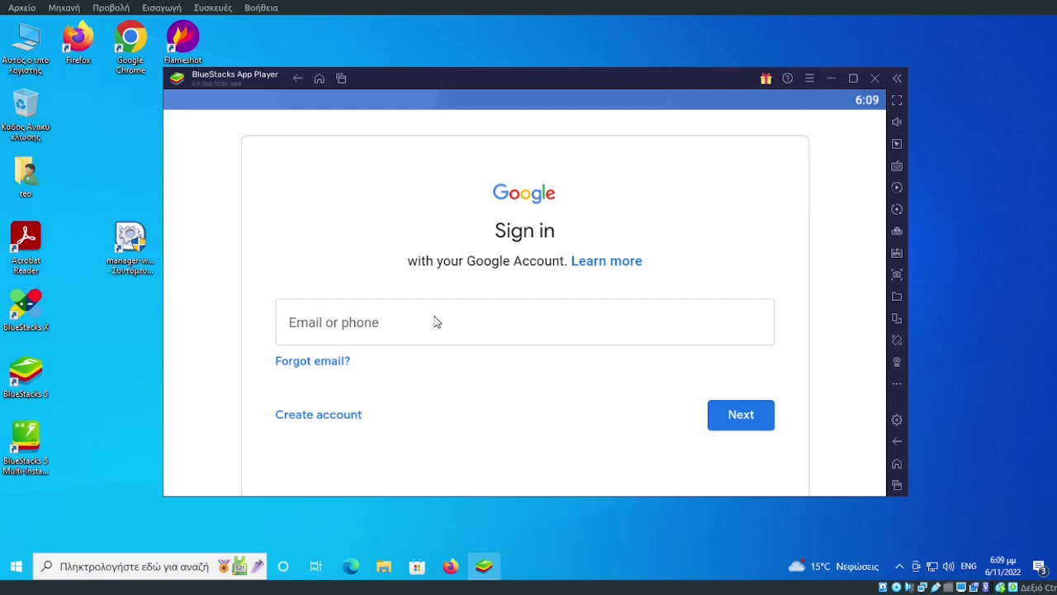
pyautogui.click(351, 324)
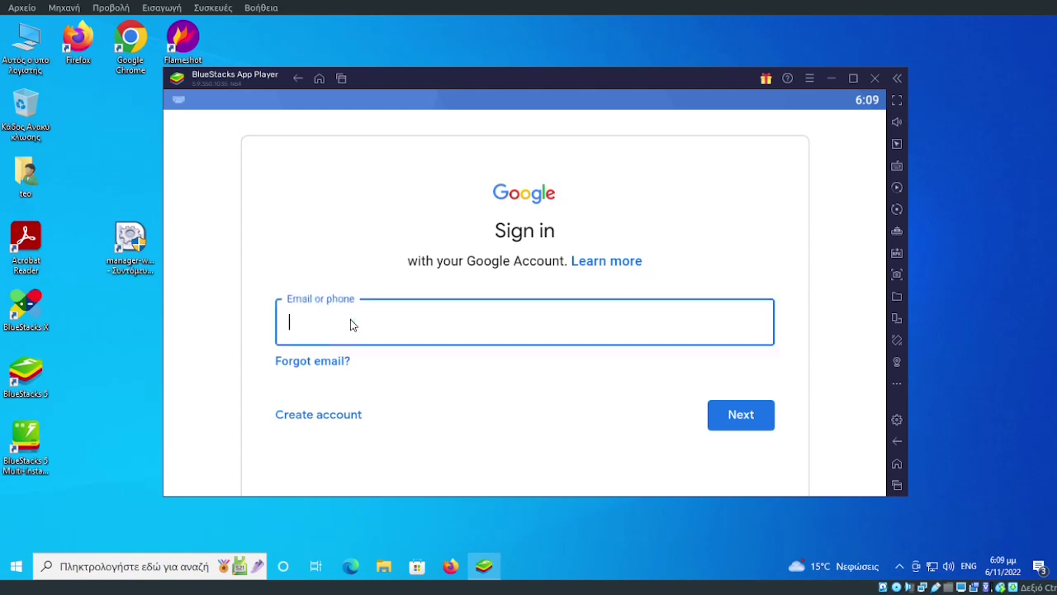
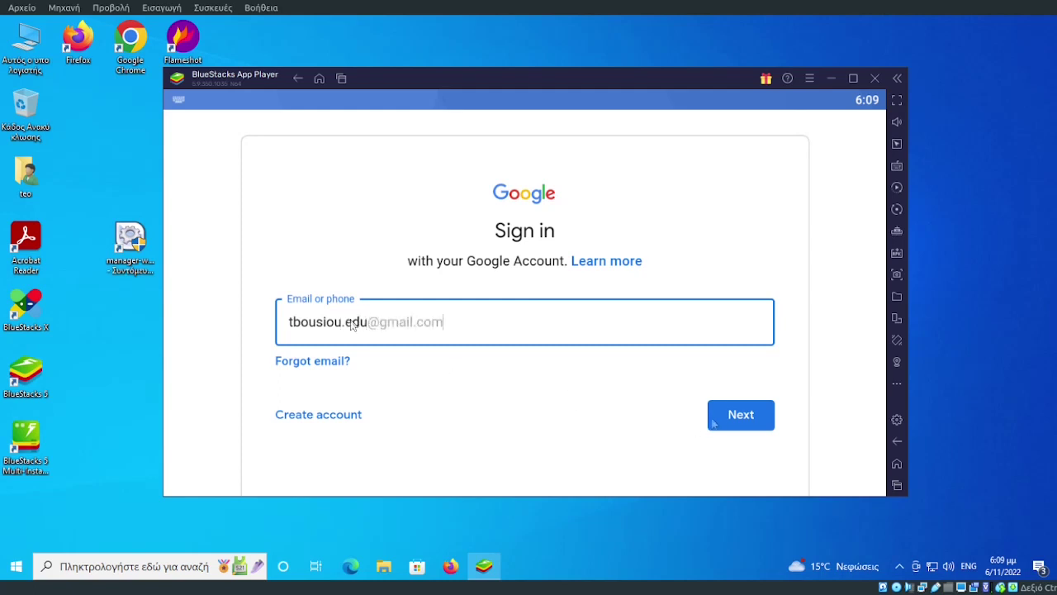
pyautogui.click(714, 423)
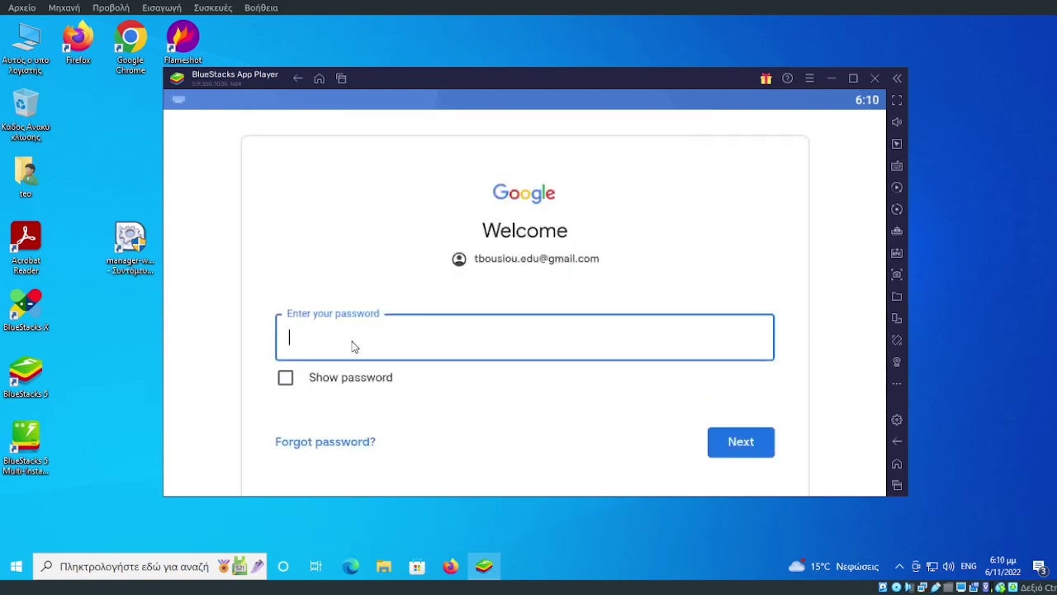
pyautogui.write('*********')
pyautogui.click(734, 442)
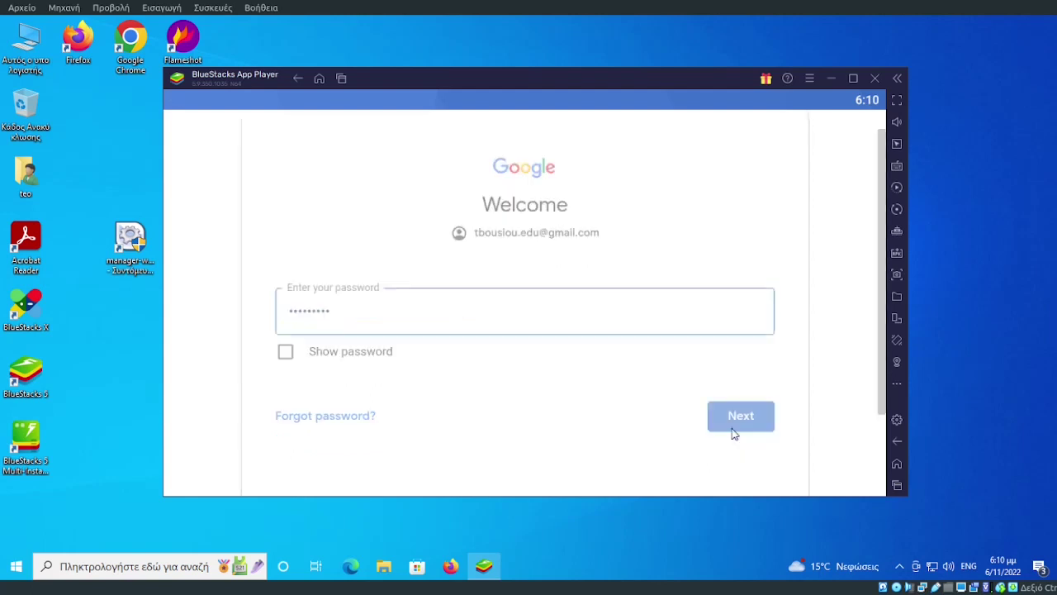
# Agree to Google's terms and accept services with Back up to Google Drive switched off.
pyautogui.click(853, 79)
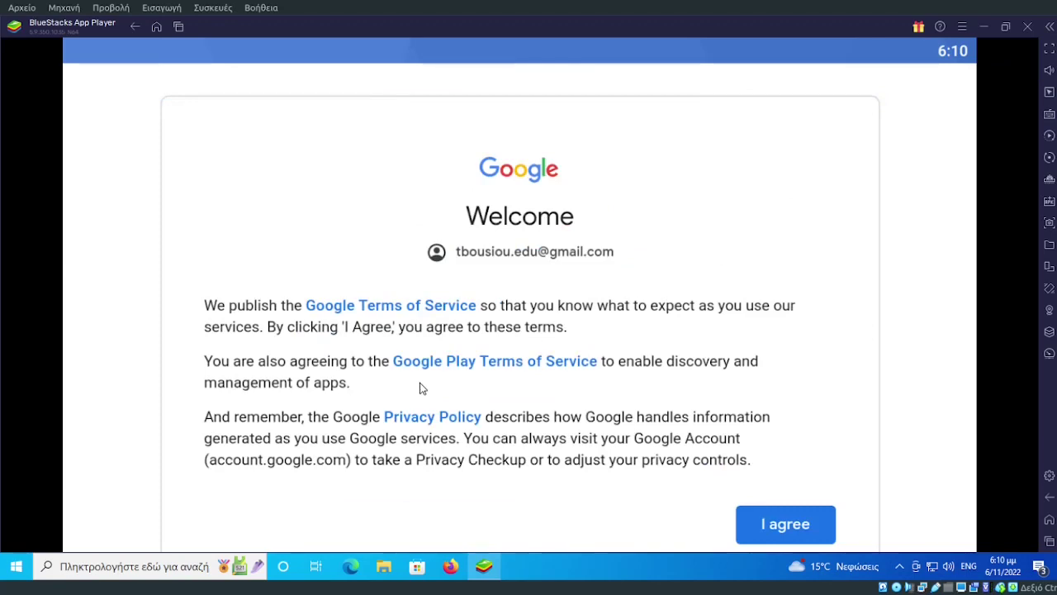
pyautogui.click(784, 533)
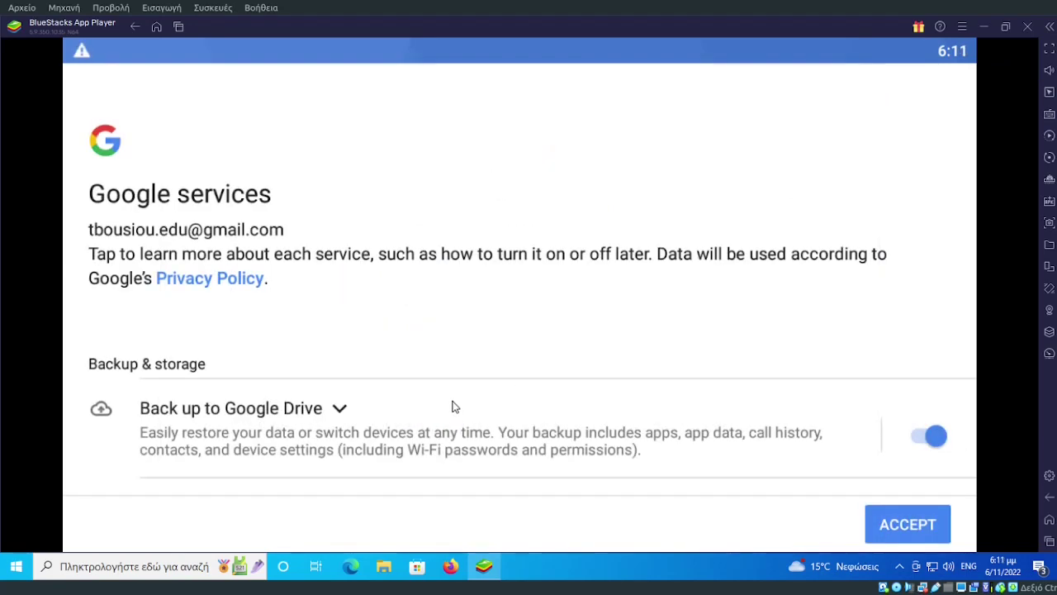
pyautogui.click(923, 439)
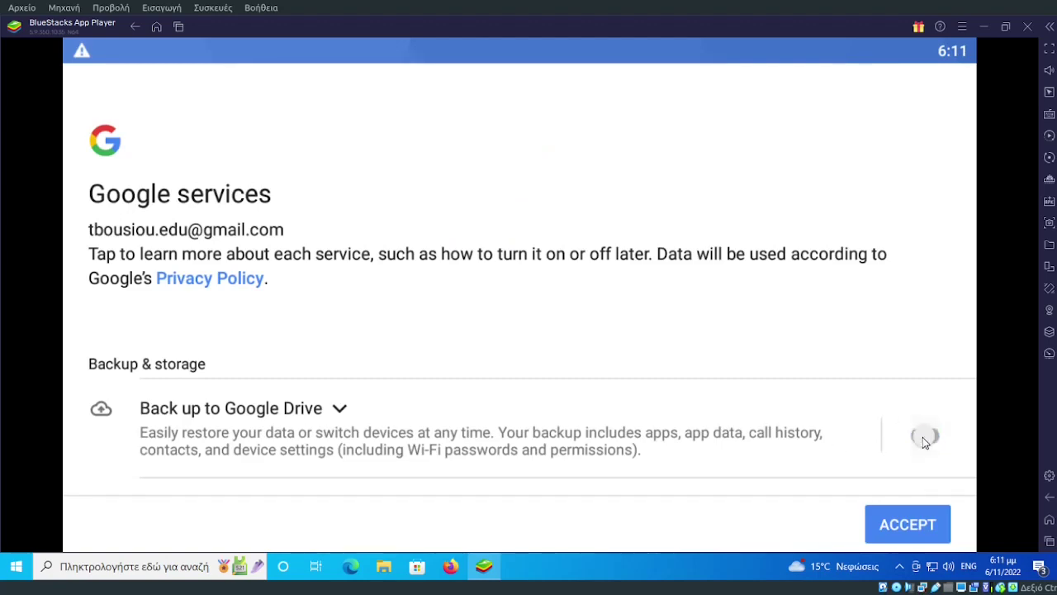
pyautogui.click(914, 523)
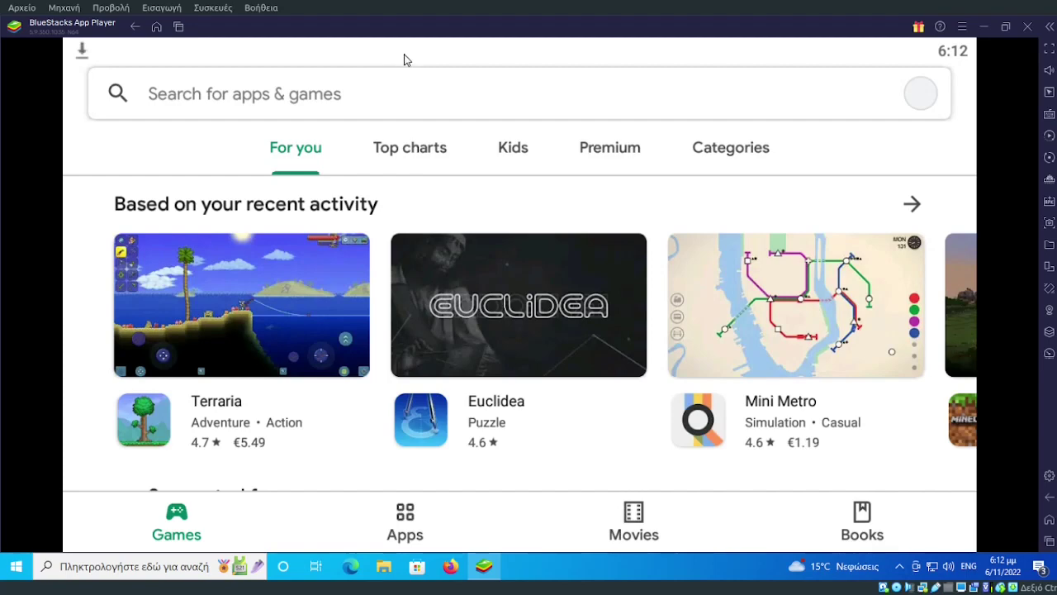
# Search the Play Store for 'google keep', confirm it's installed, and return Home.
pyautogui.moveTo(408, 55); pyautogui.dragTo(462, 28)
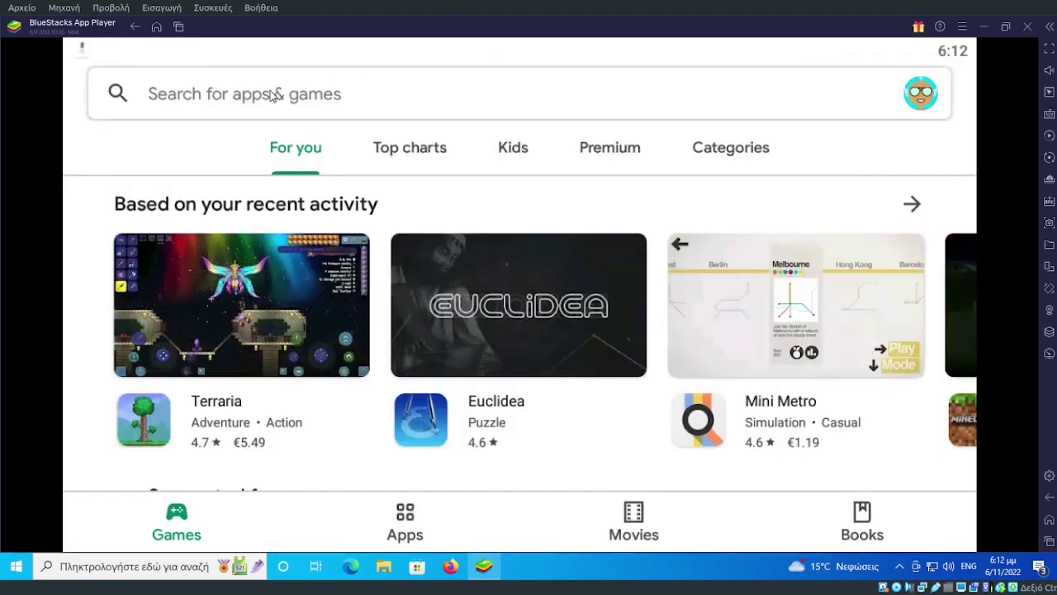
pyautogui.click(274, 98)
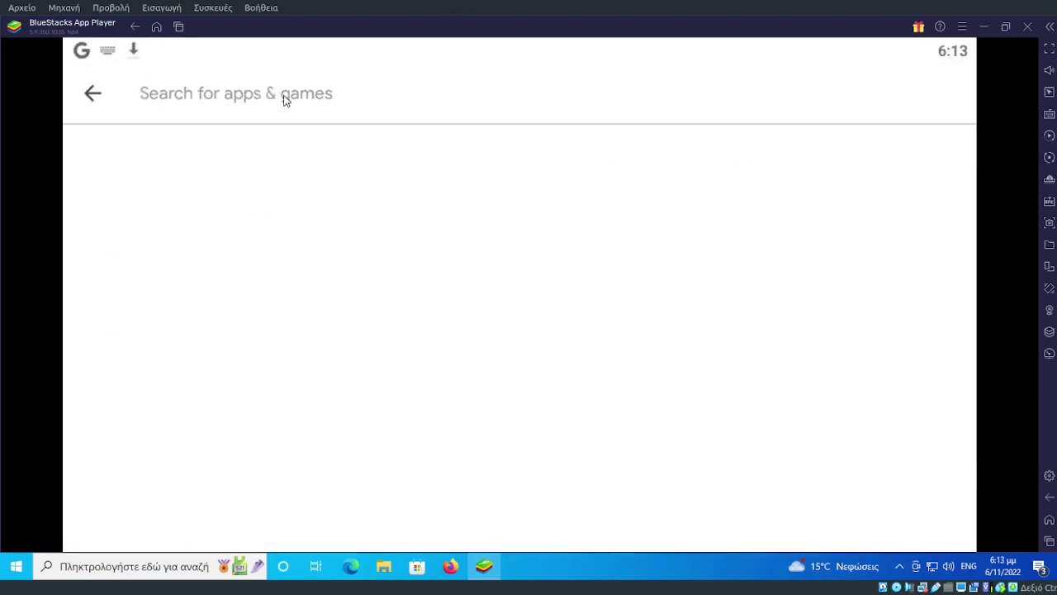
pyautogui.write('google keep')
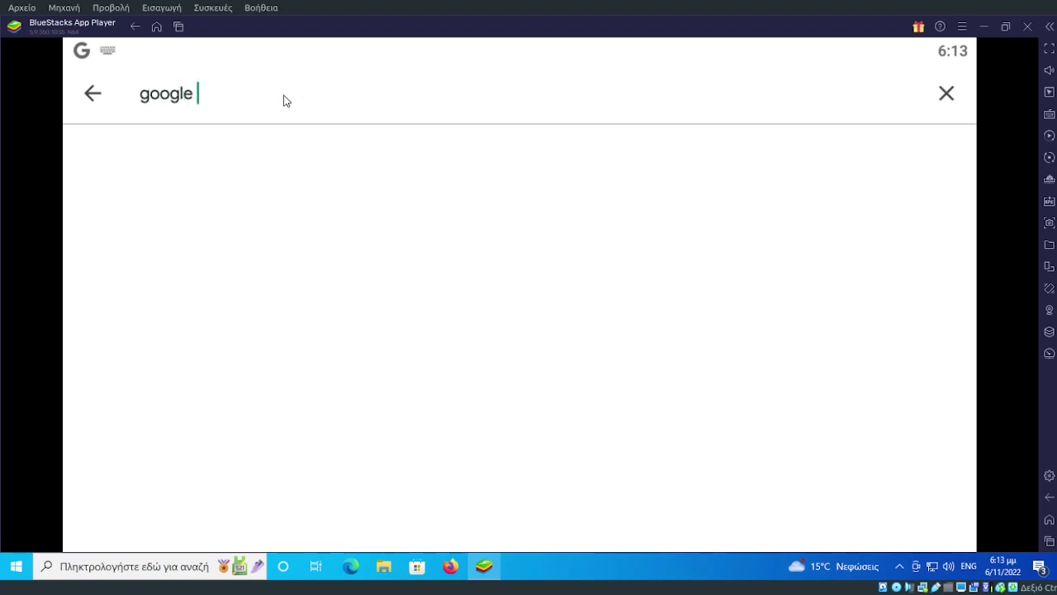
pyautogui.press('Return')
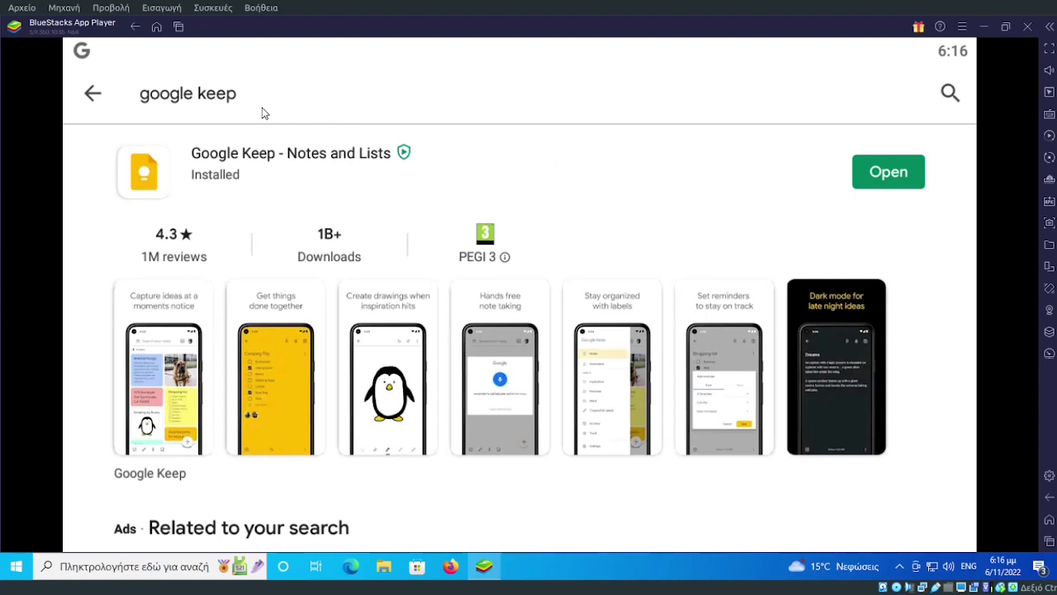
pyautogui.click(157, 30)
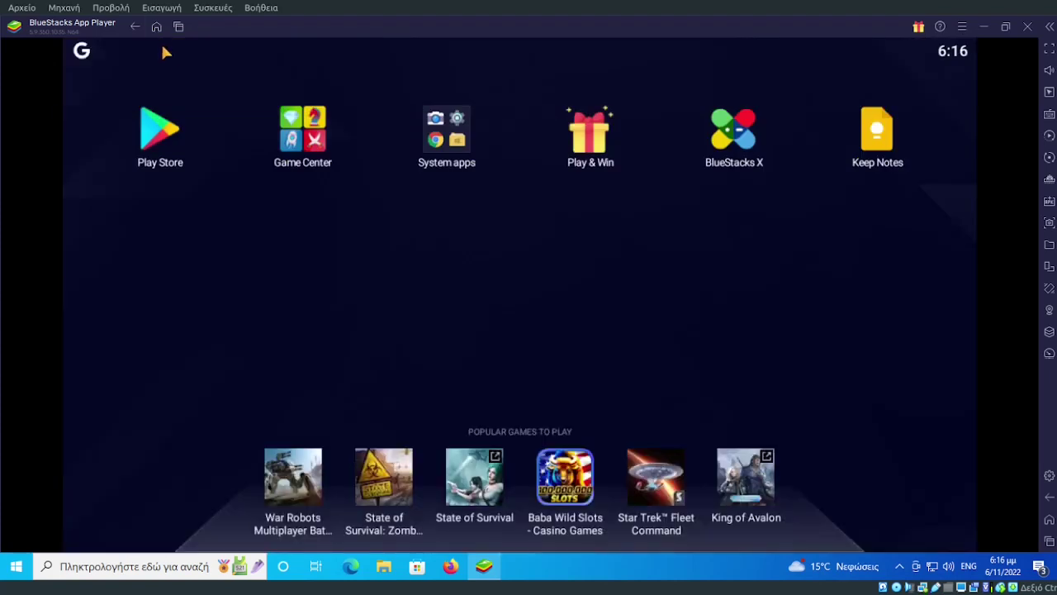
# Clear the Play Store and Settings cards from Recent apps, relaunch Play Store, then go Home.
pyautogui.click(178, 29)
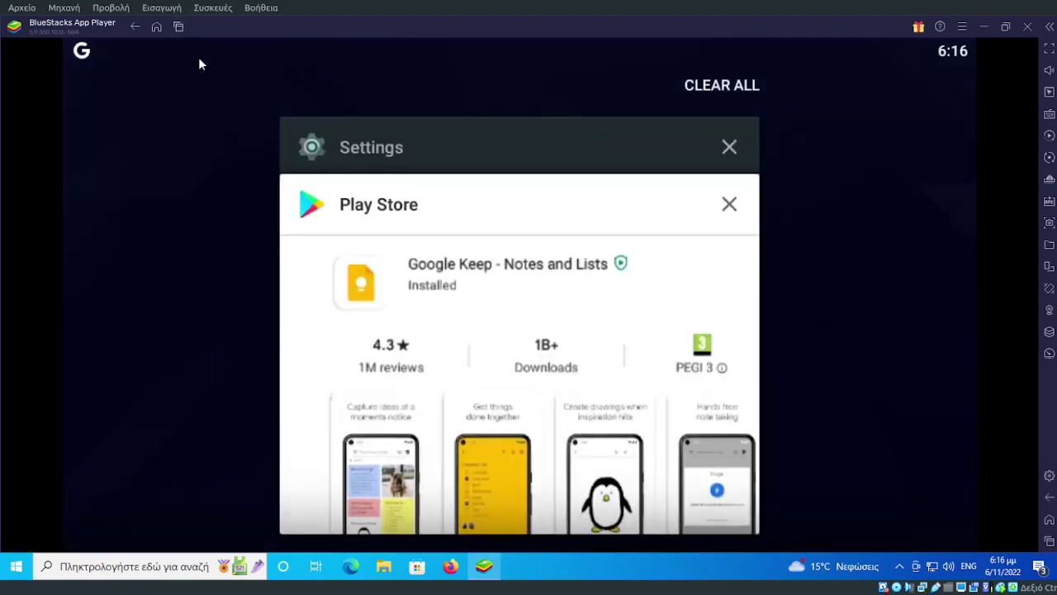
pyautogui.moveTo(384, 169); pyautogui.dragTo(464, 163)
pyautogui.click(730, 203)
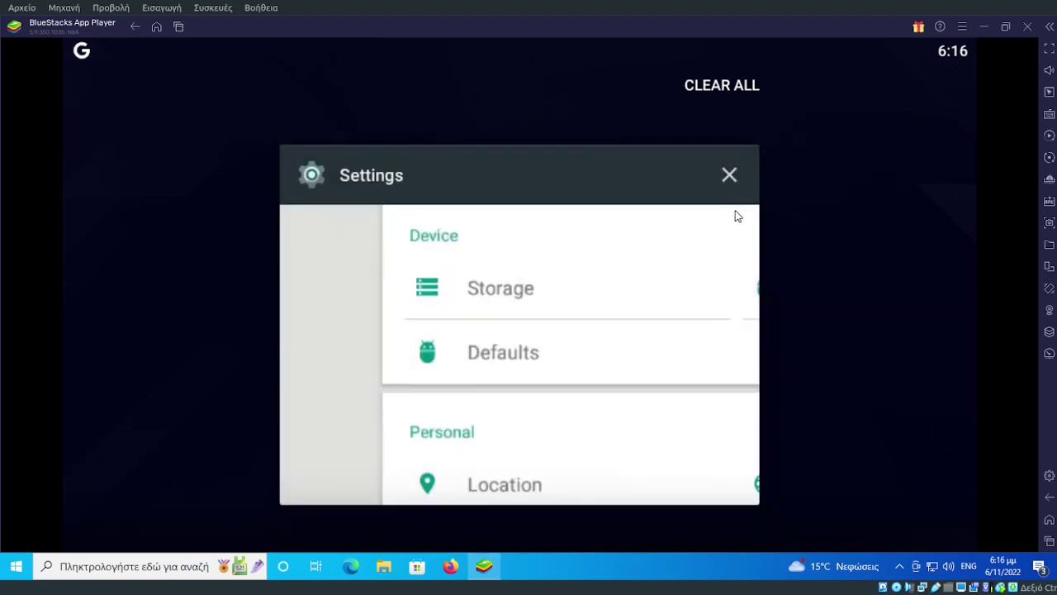
pyautogui.click(729, 175)
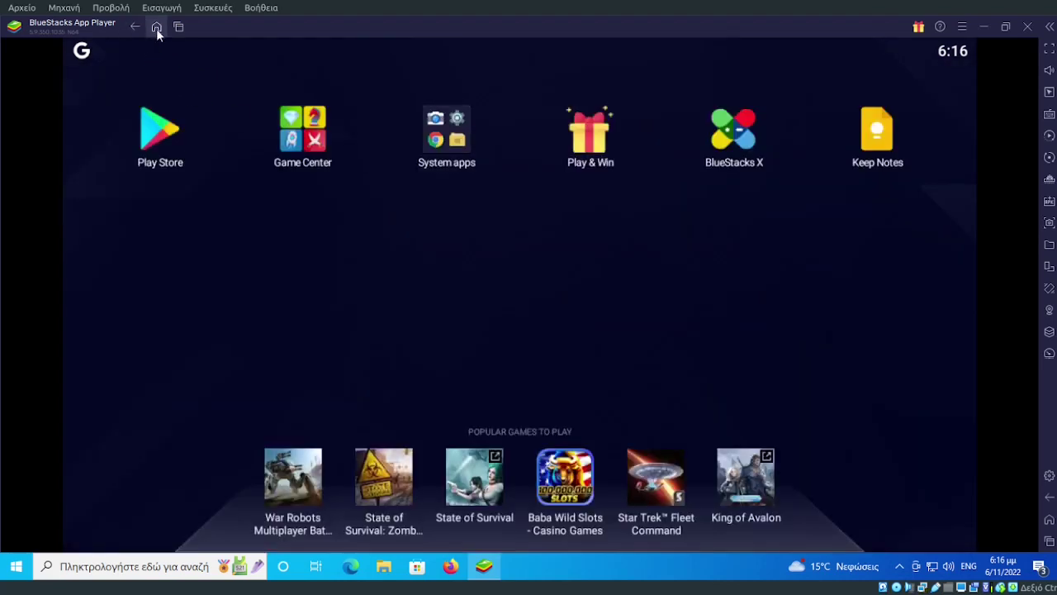
pyautogui.click(161, 132)
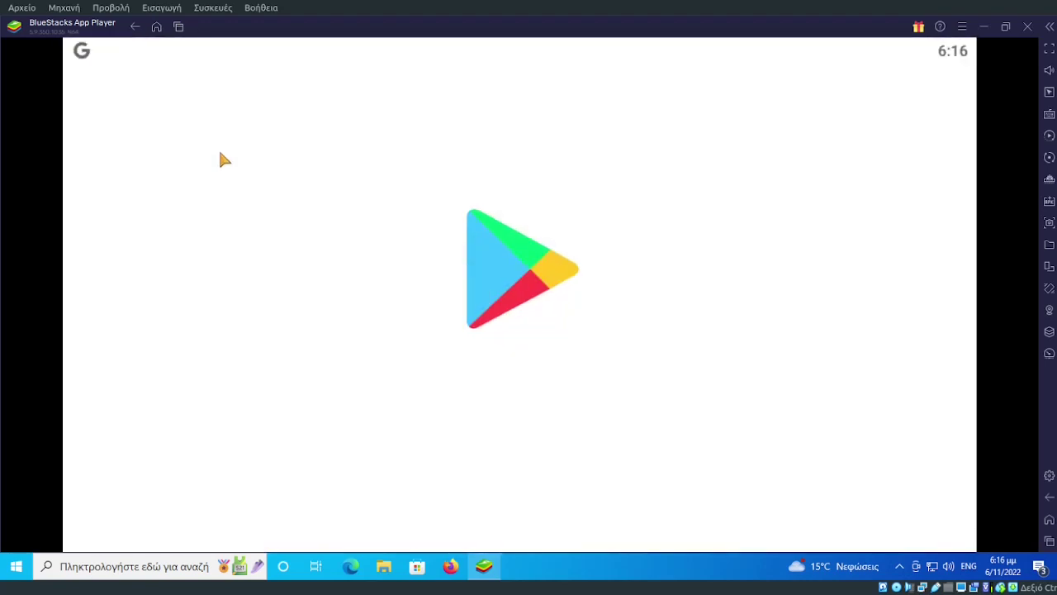
pyautogui.click(156, 28)
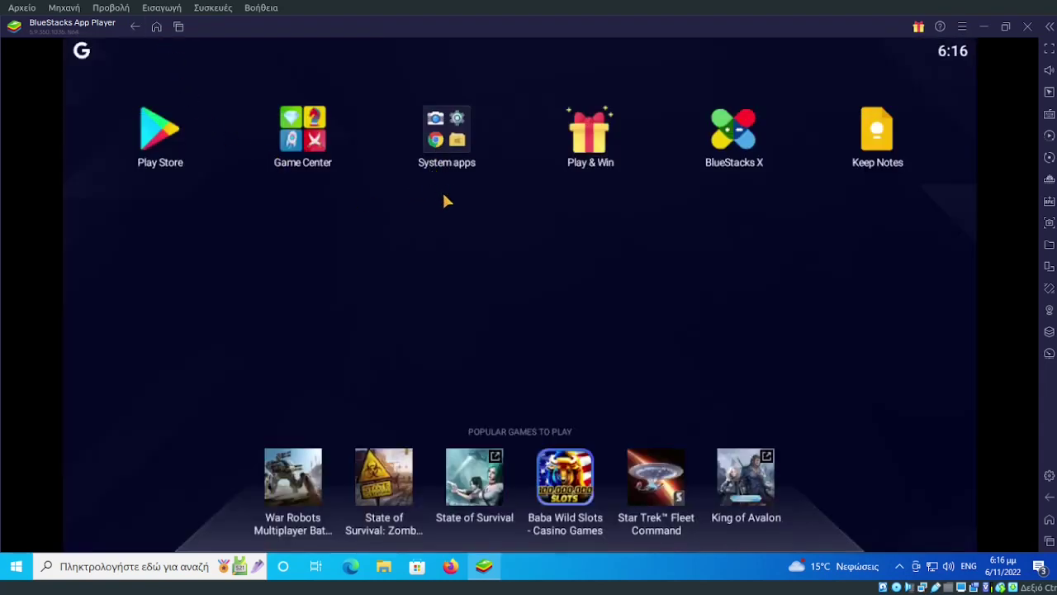
# Create a new Keep note titled 'Note'.
pyautogui.click(878, 142)
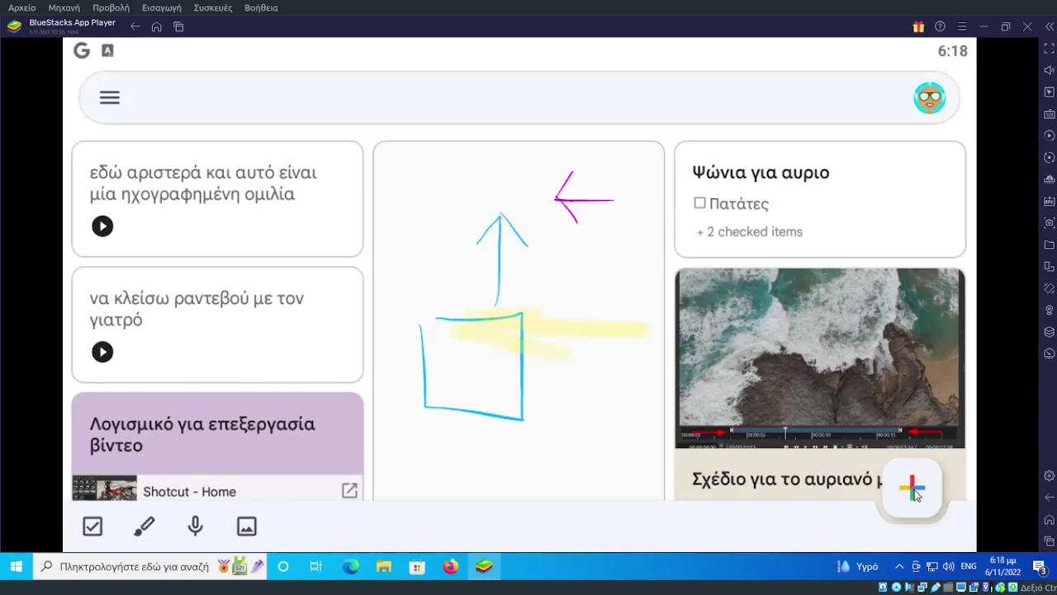
pyautogui.click(914, 491)
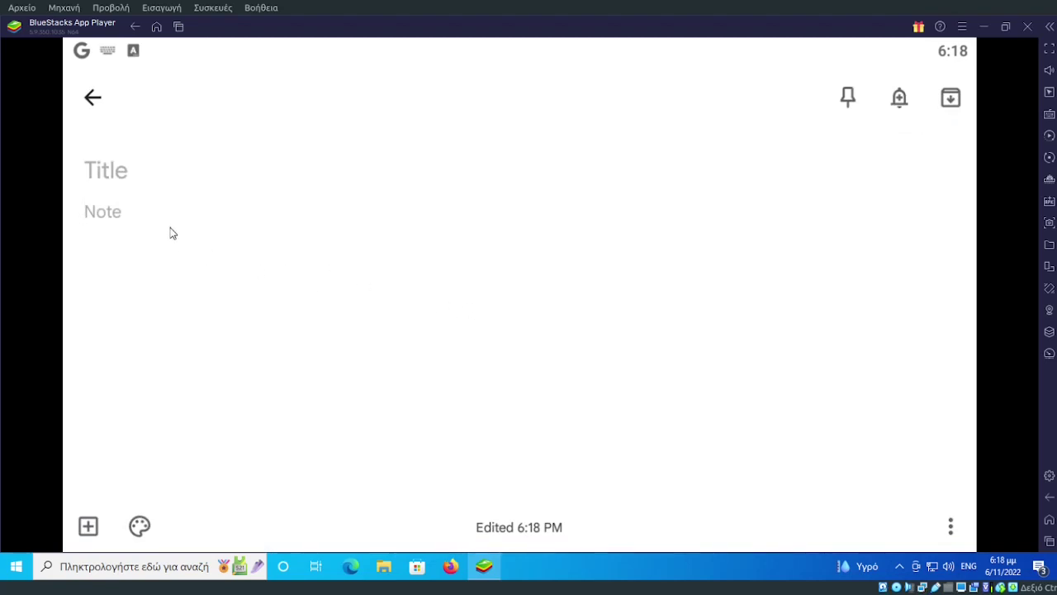
pyautogui.click(134, 174)
pyautogui.write('Note')
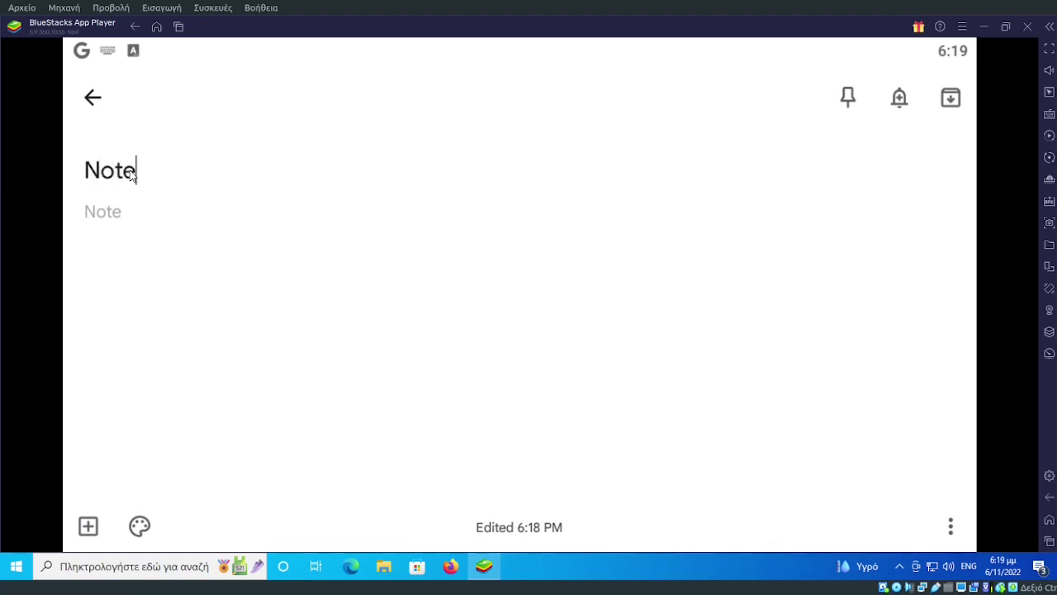
# Switch Windows input to Ελληνικά, write 'αυτό είναι μια σημείωσης' in the body, and close the note.
pyautogui.click(128, 214)
pyautogui.click(966, 569)
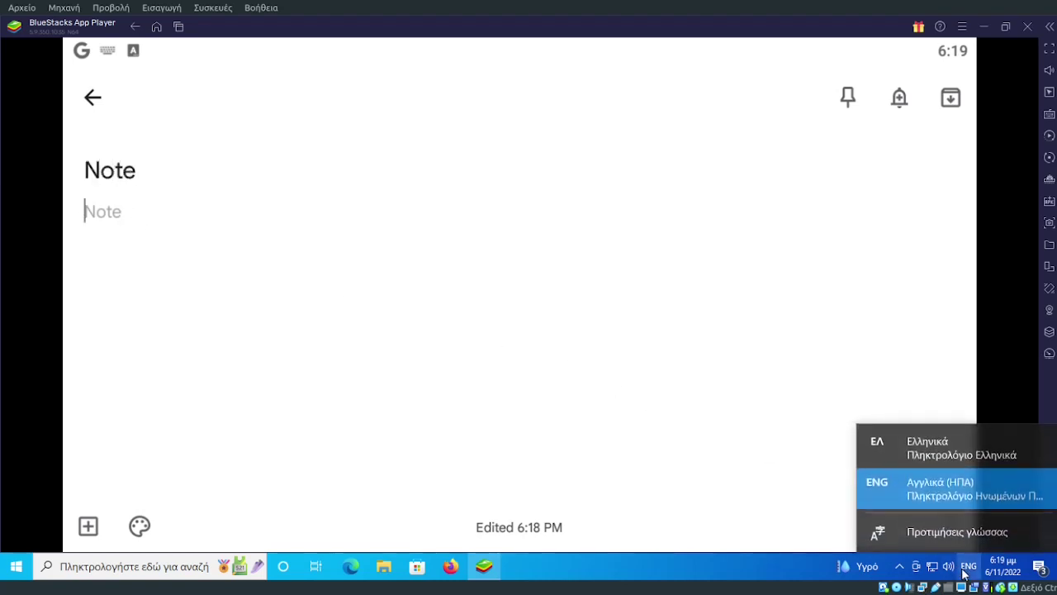
pyautogui.click(922, 453)
pyautogui.write('α')
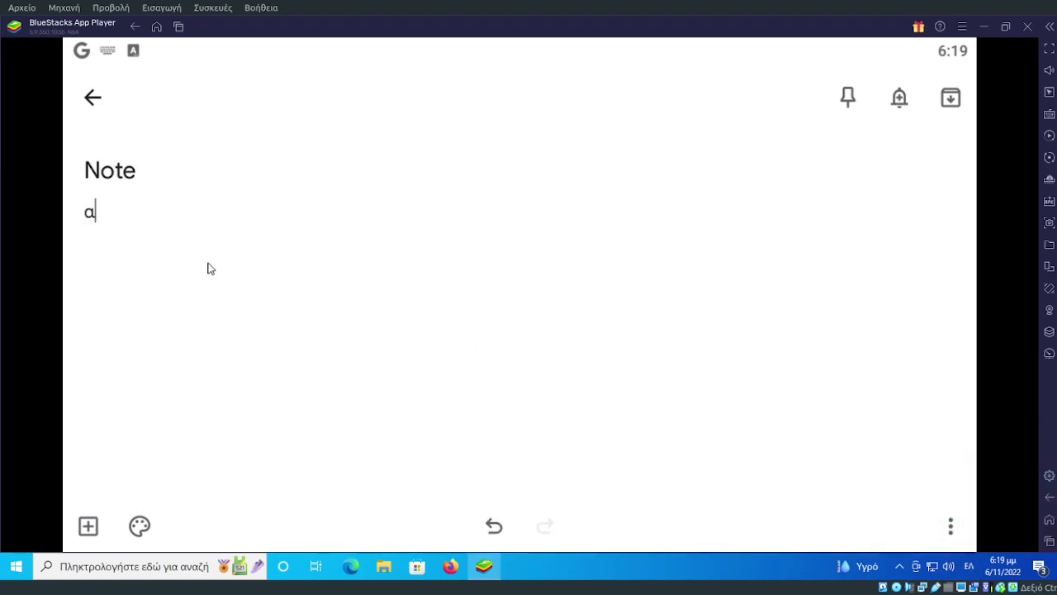
pyautogui.write('υτό είναι μια σημείωσης')
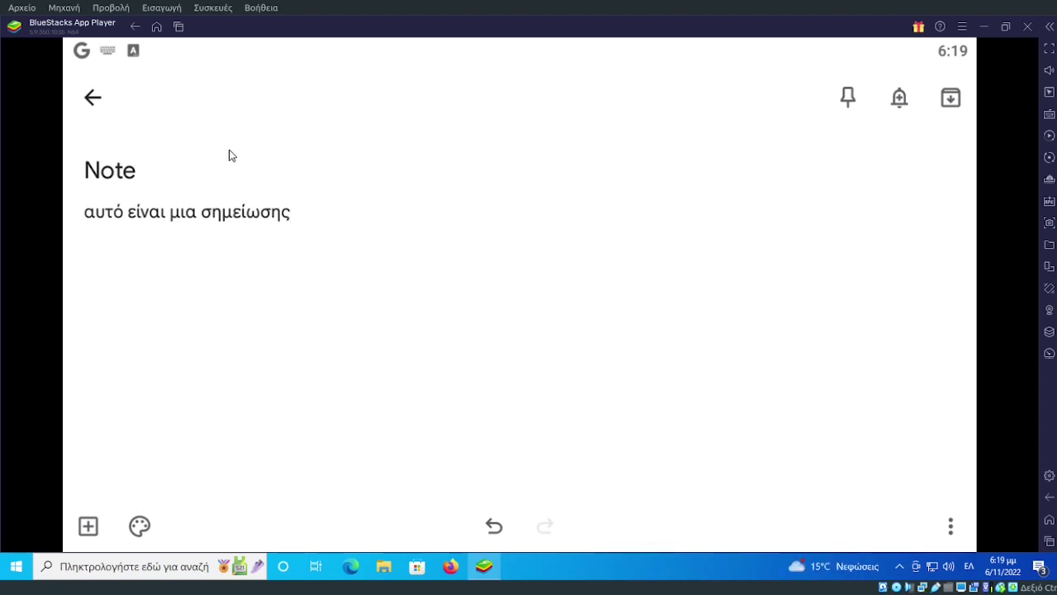
pyautogui.click(93, 98)
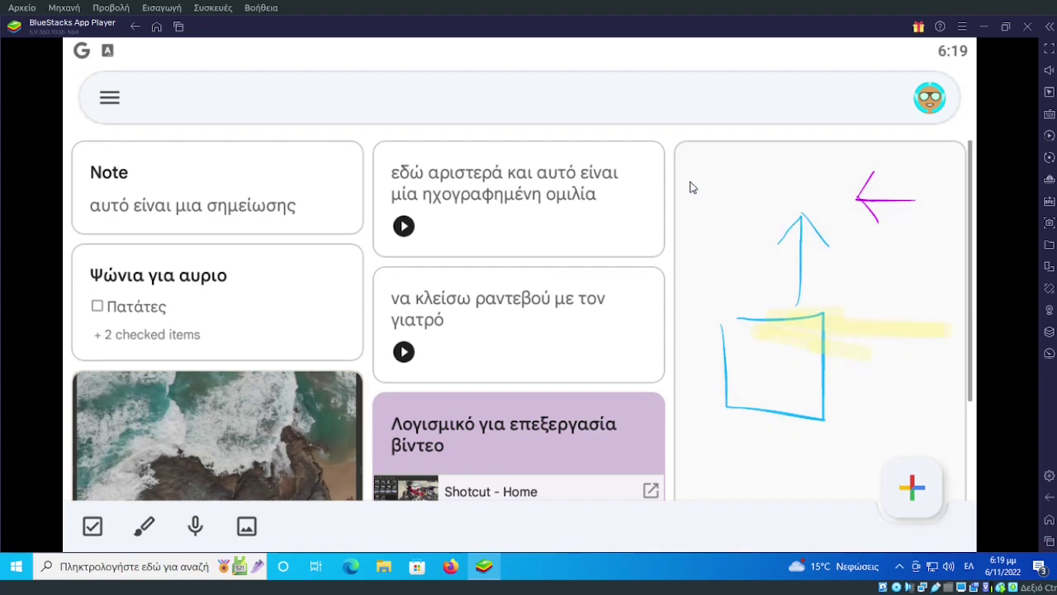
# Screenshot the Keep notes list into the current screenshots folder and launch File Explorer.
pyautogui.click(1049, 224)
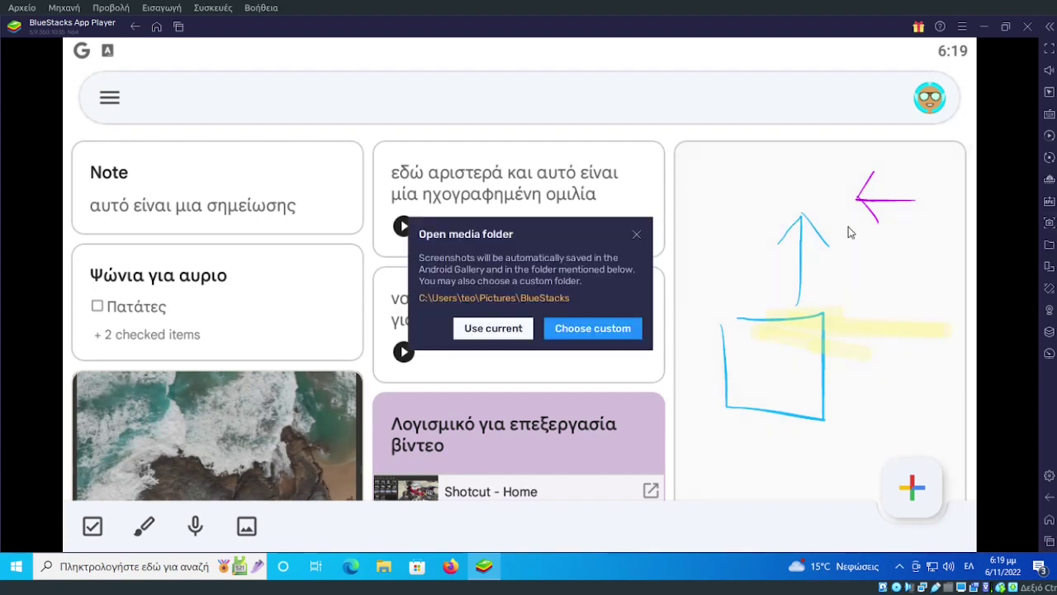
pyautogui.click(495, 332)
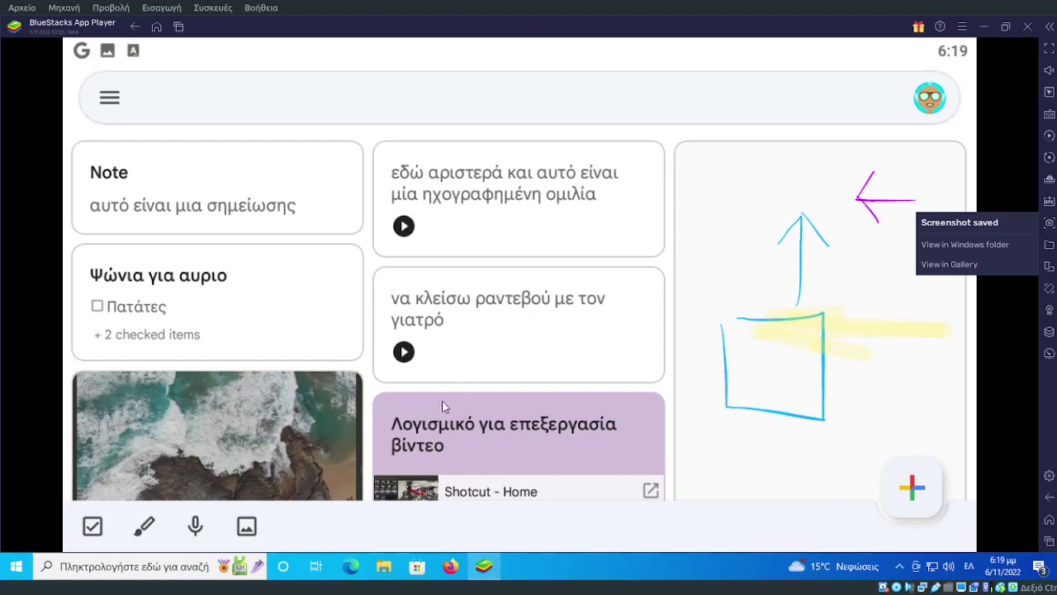
pyautogui.click(385, 567)
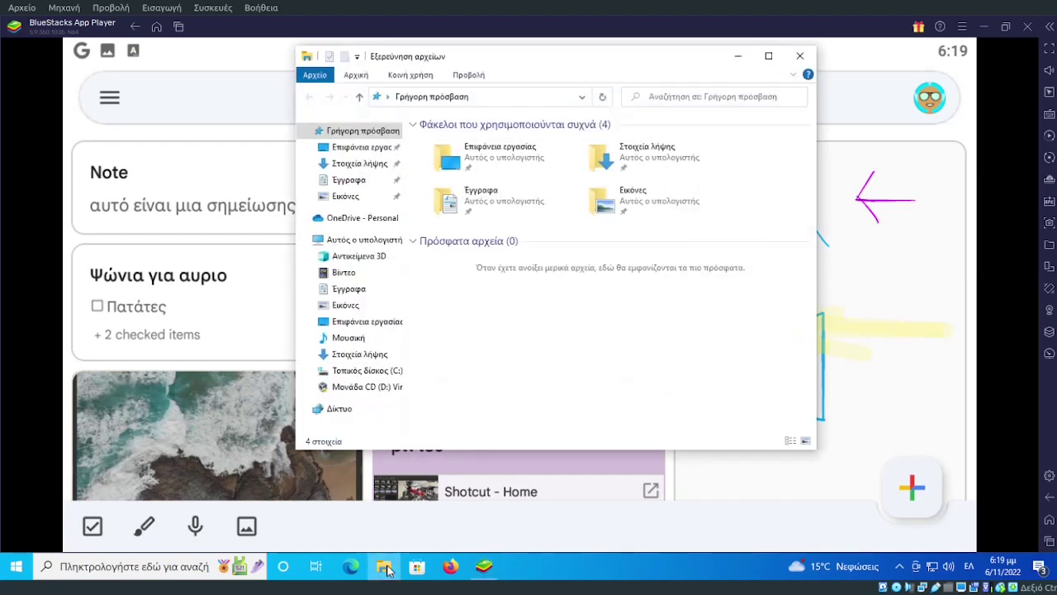
# Open Εικόνες › BlueStacks in File Explorer to confirm the screenshot, then minimize Explorer.
pyautogui.click(355, 199)
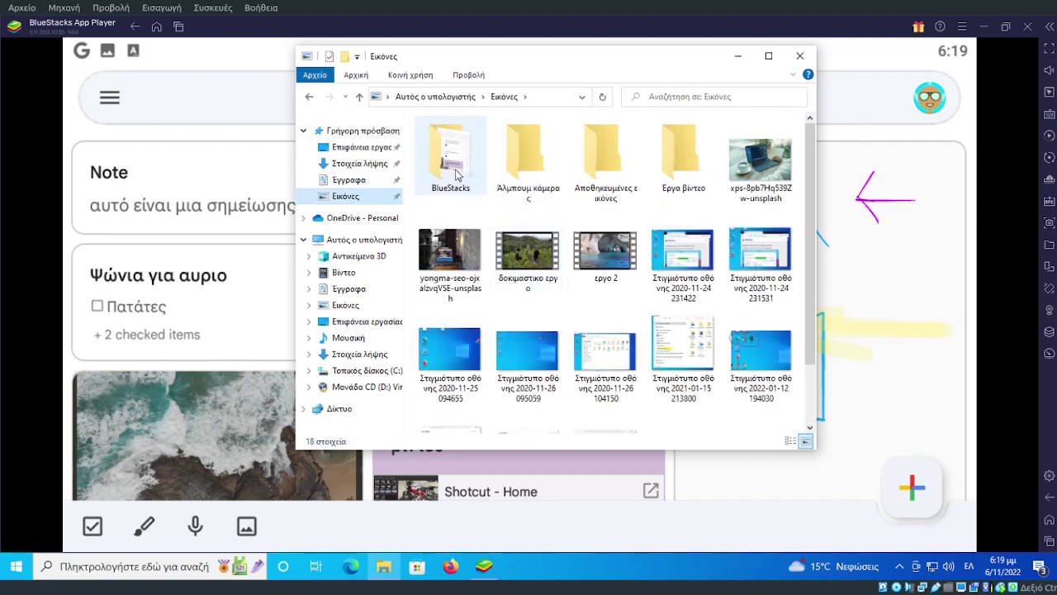
pyautogui.click(454, 170)
pyautogui.doubleClick(454, 170)
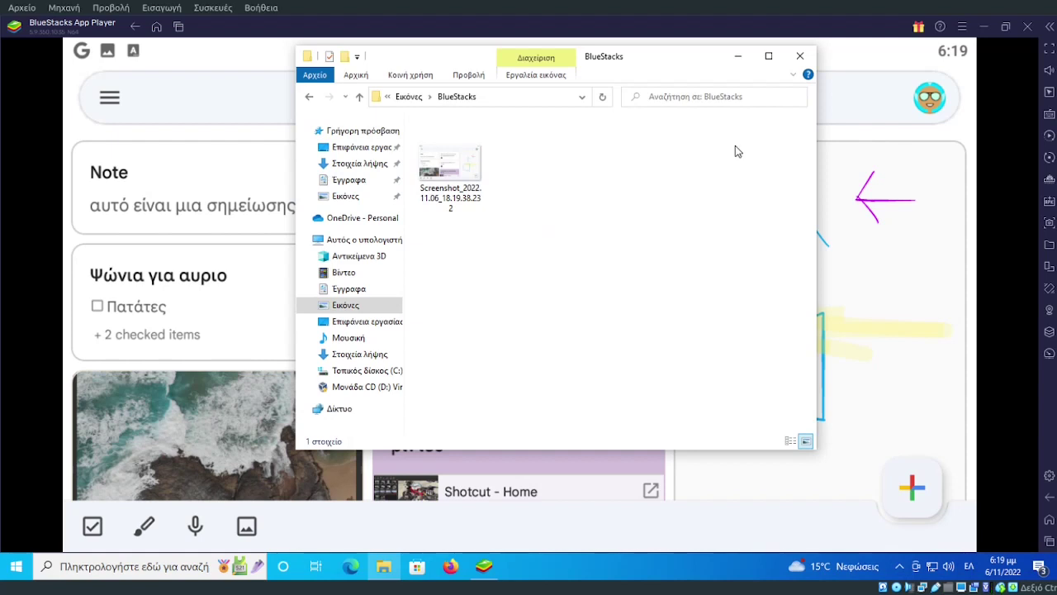
pyautogui.click(737, 57)
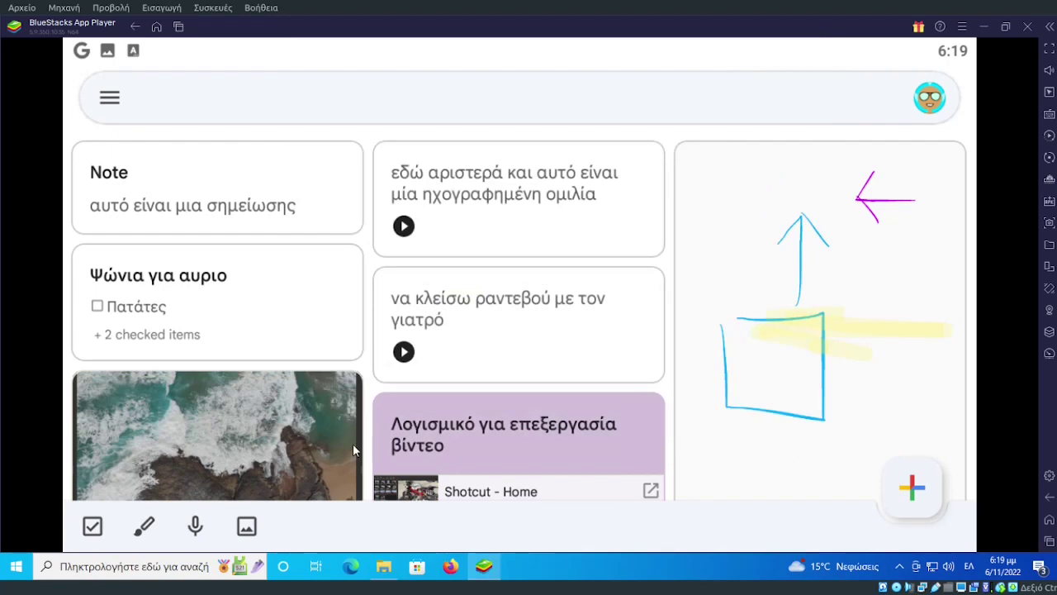
# Browse Images › Screenshots in the Android file picker to find the 6:19 PM screenshot.
pyautogui.click(247, 527)
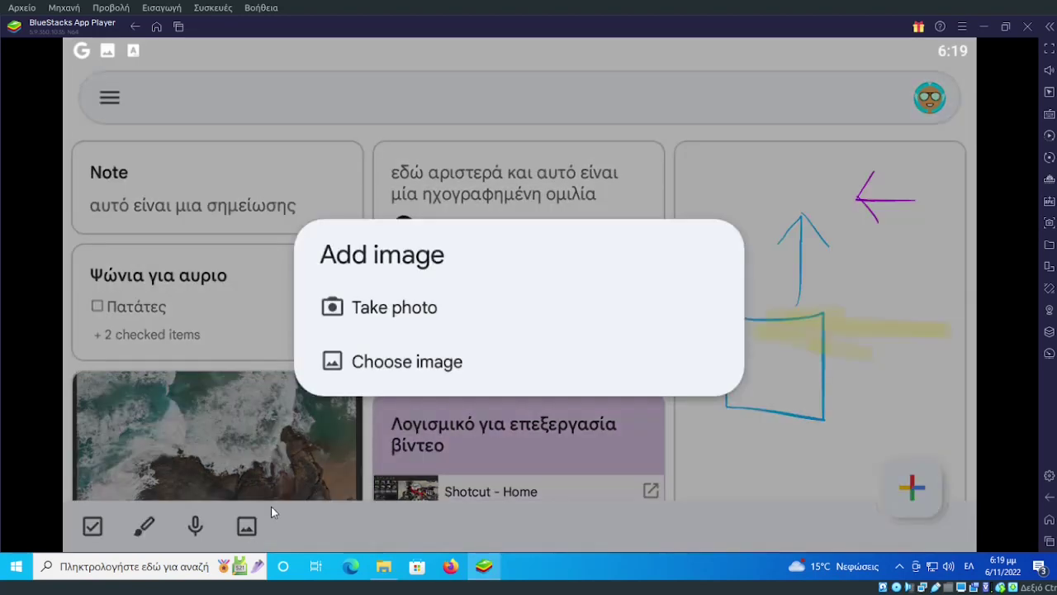
pyautogui.click(420, 364)
pyautogui.click(463, 366)
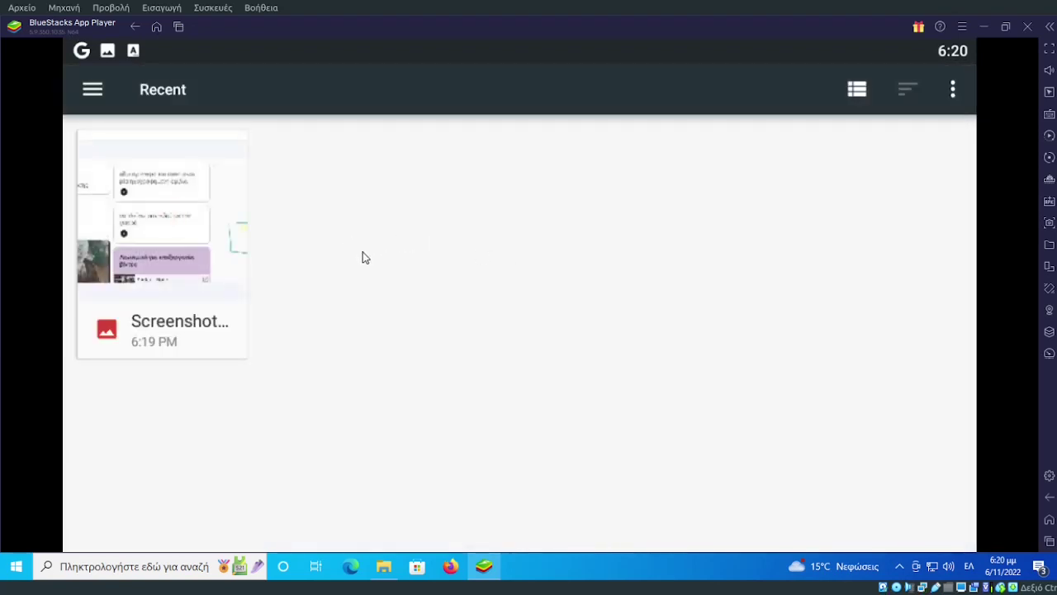
pyautogui.click(91, 89)
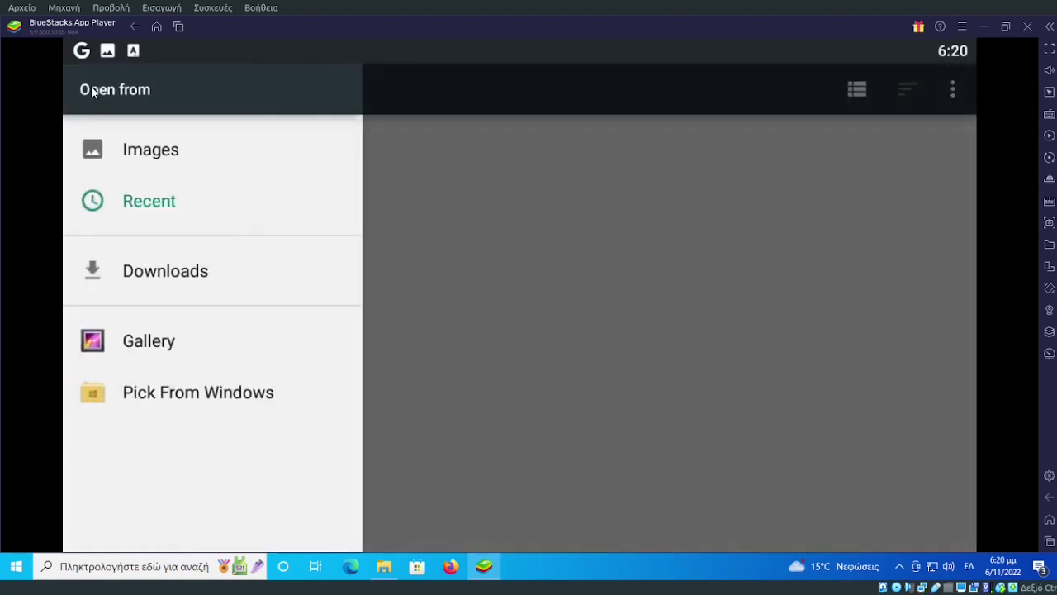
pyautogui.click(138, 155)
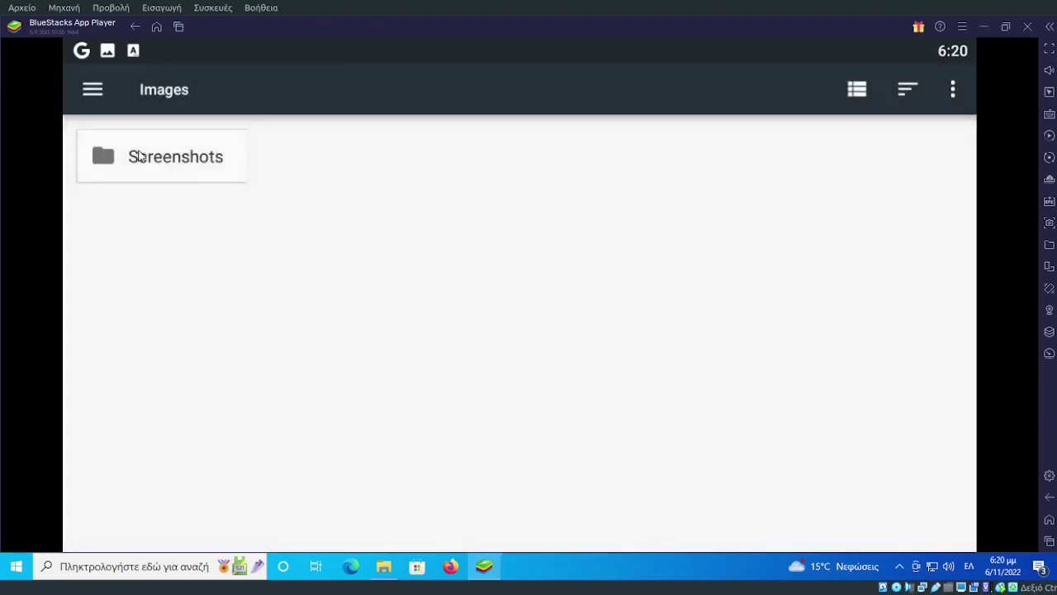
pyautogui.click(162, 165)
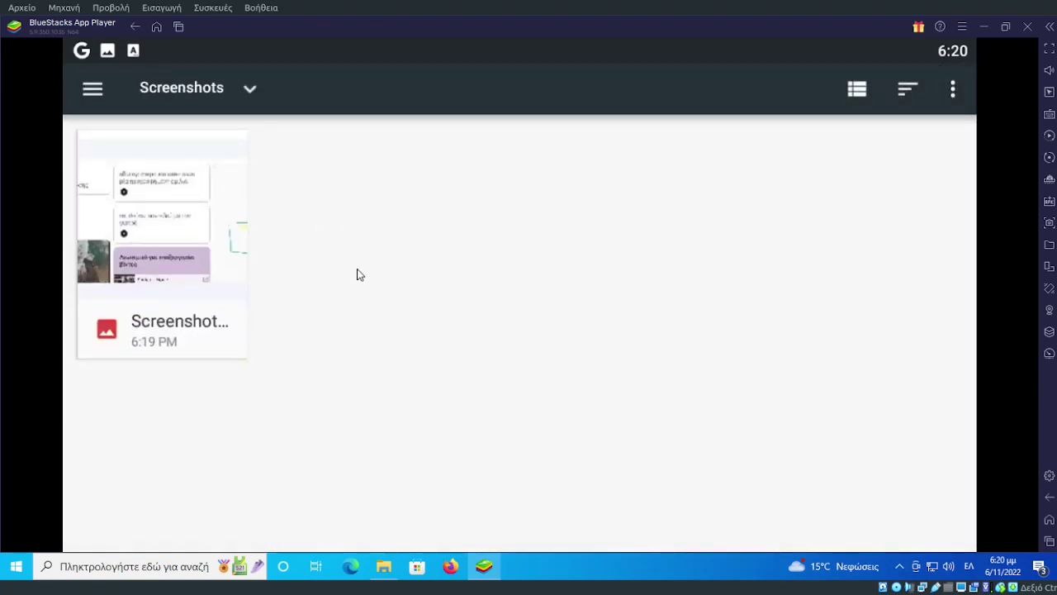
# Try Pick From Windows, cancel it with Άκυρο, and close the file-source list.
pyautogui.click(89, 89)
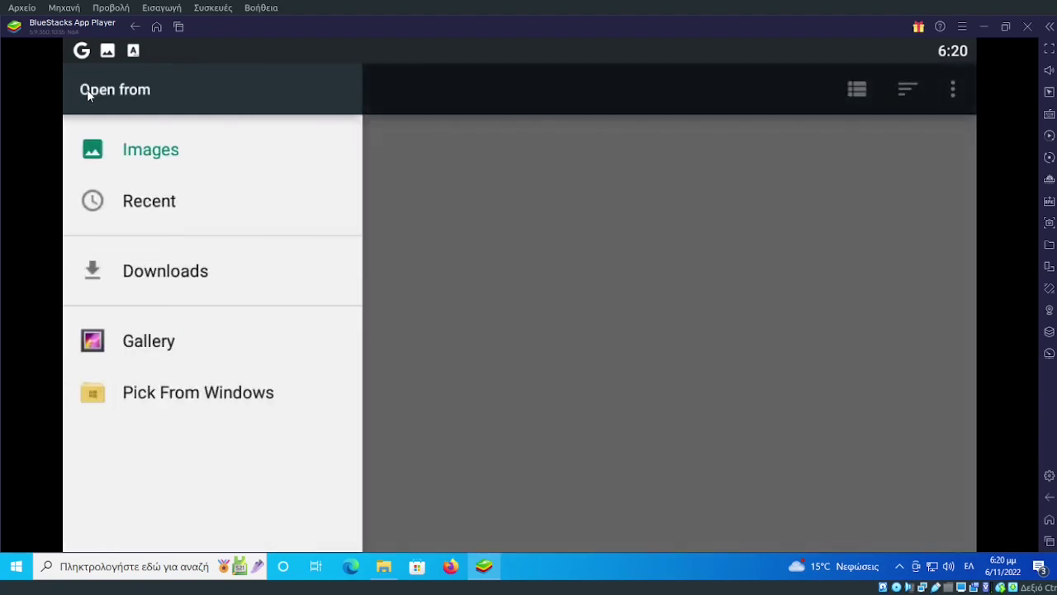
pyautogui.click(157, 401)
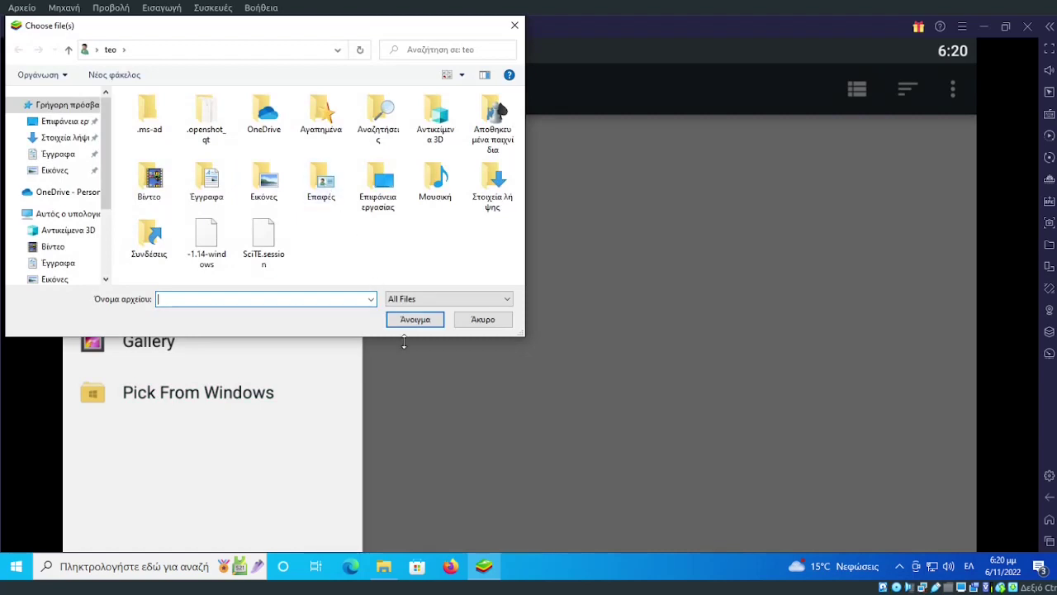
pyautogui.click(482, 322)
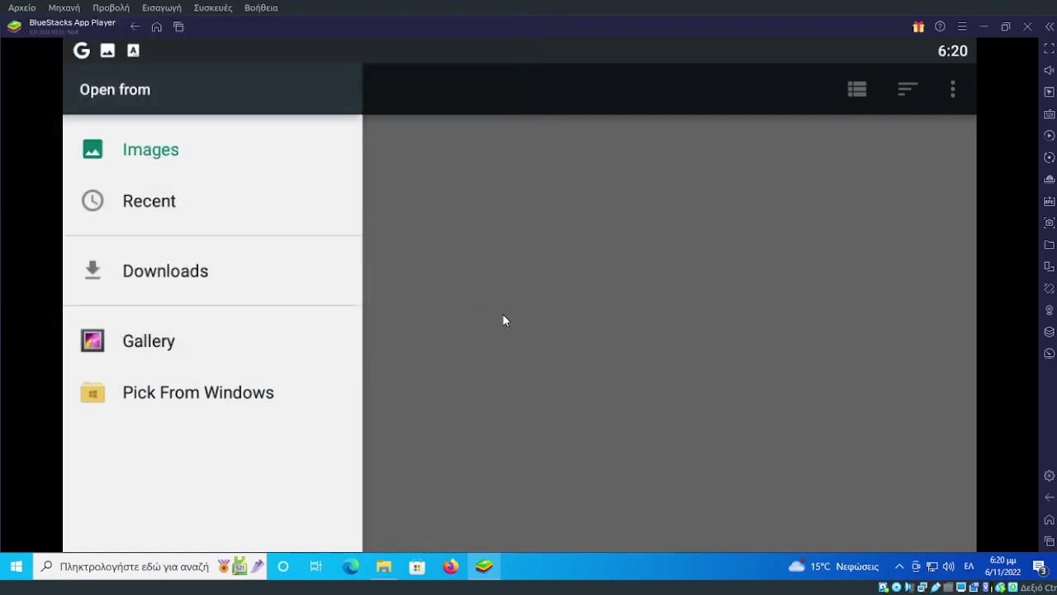
pyautogui.click(501, 315)
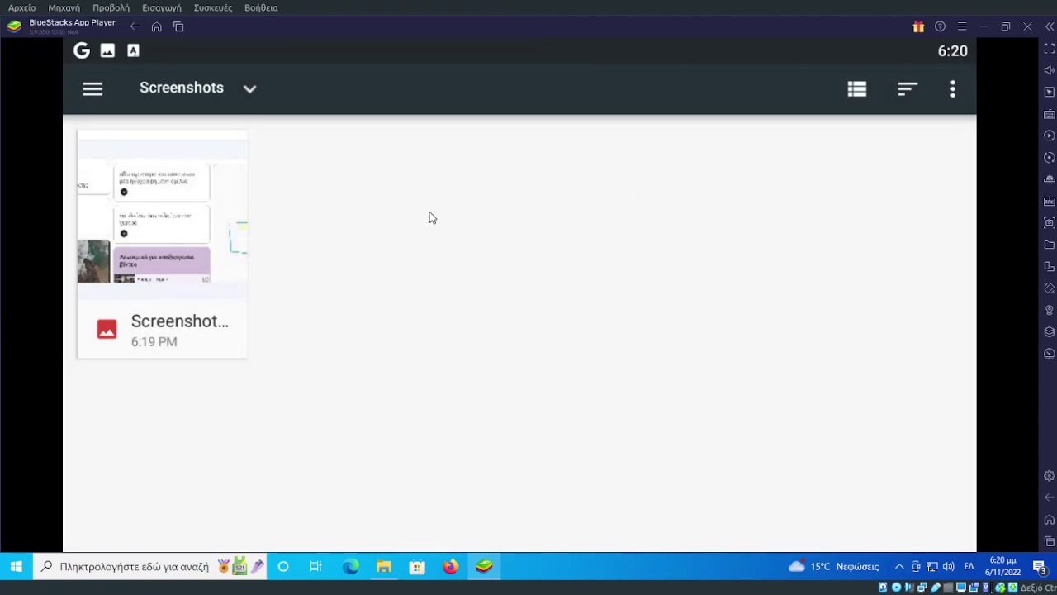
# Go to Android Settings › Language & input › Languages and begin adding a language.
pyautogui.press('Escape')
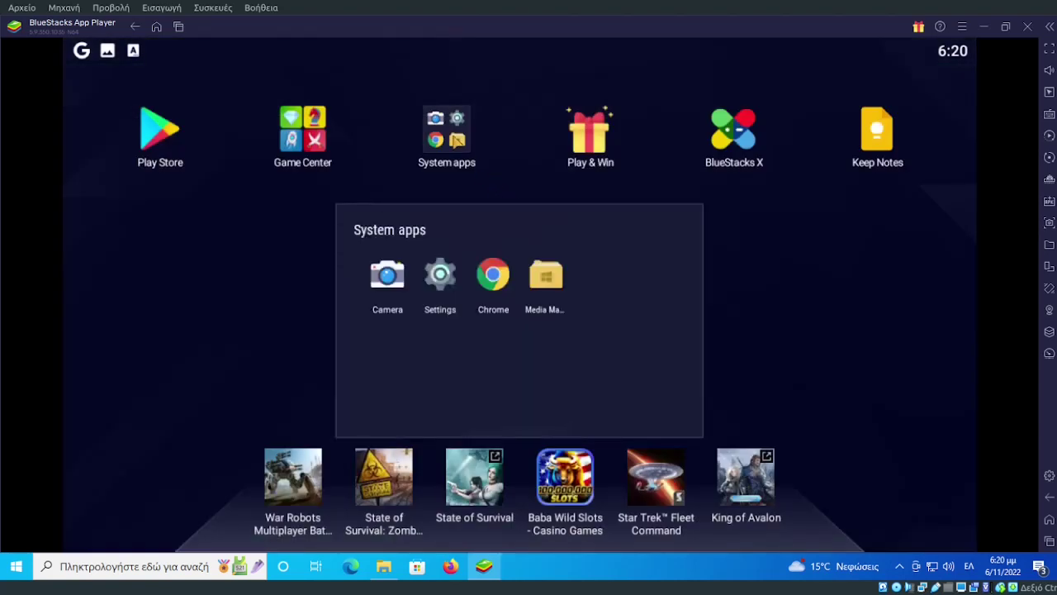
pyautogui.click(441, 279)
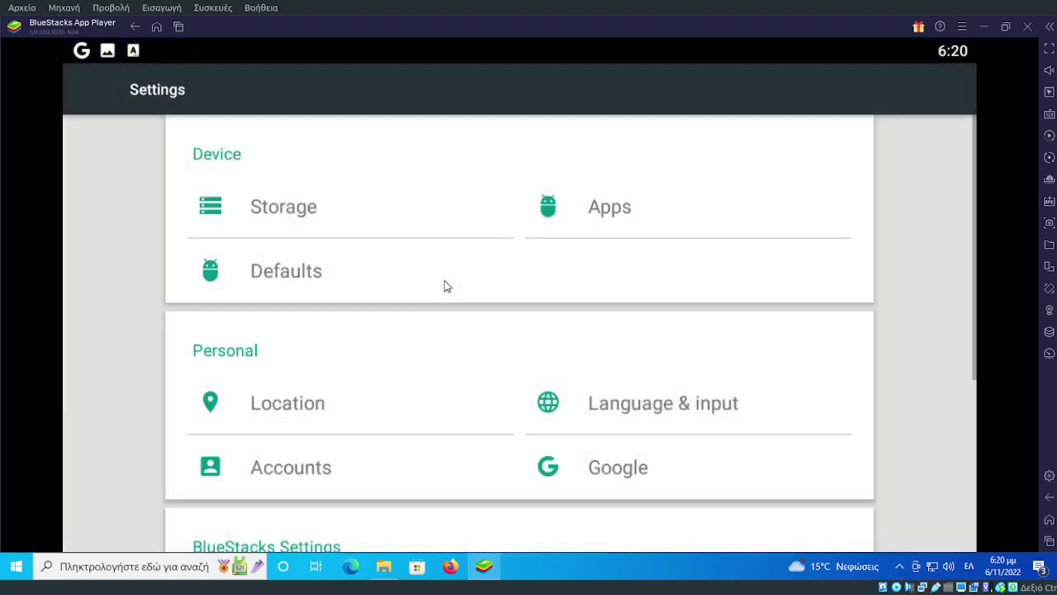
pyautogui.click(624, 411)
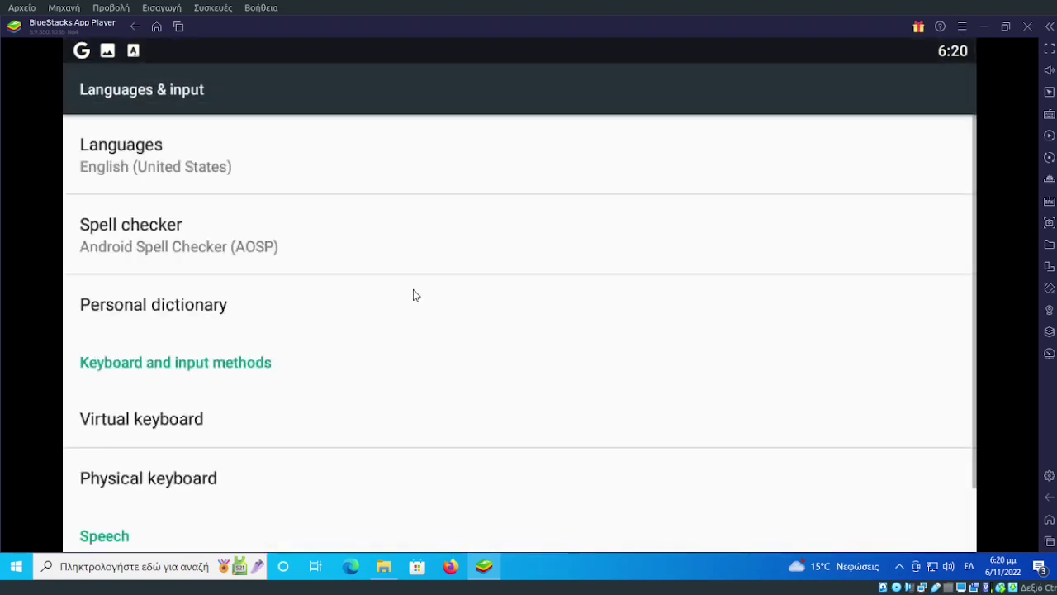
pyautogui.click(188, 168)
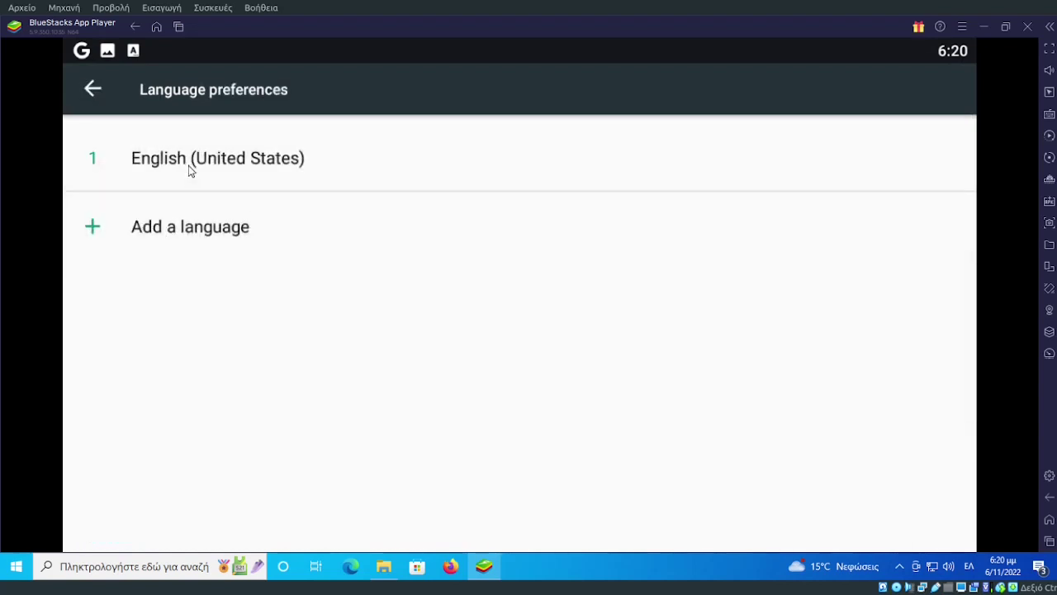
pyautogui.click(184, 228)
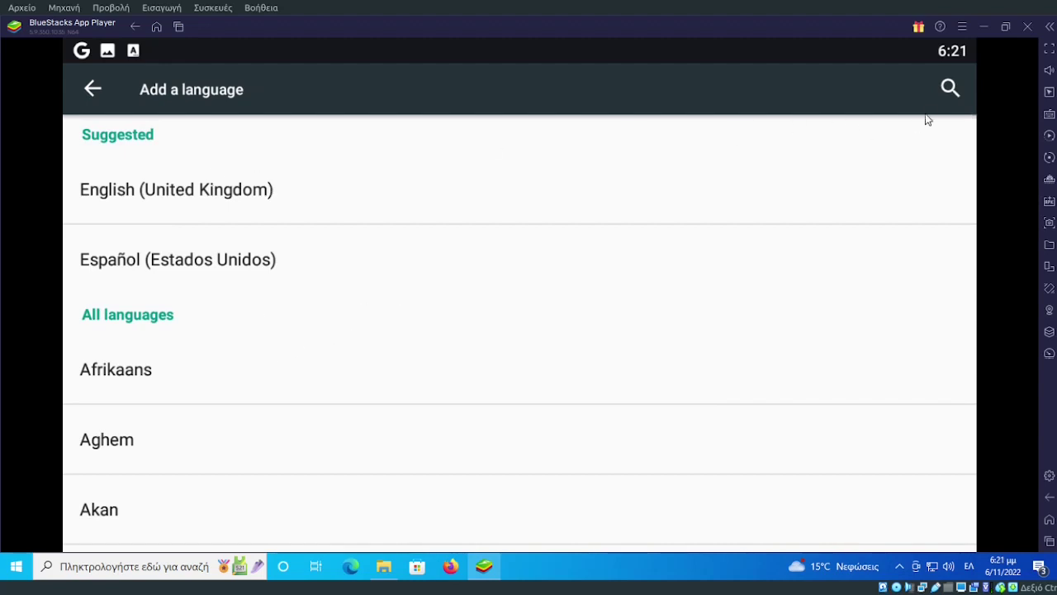
# Search 'ελλη' and add Ελληνικά (Ελλάδα) as a second language, returning to Settings.
pyautogui.click(950, 88)
pyautogui.write('γρε')
pyautogui.press('BackSpace')
pyautogui.press('BackSpace')
pyautogui.press('BackSpace')
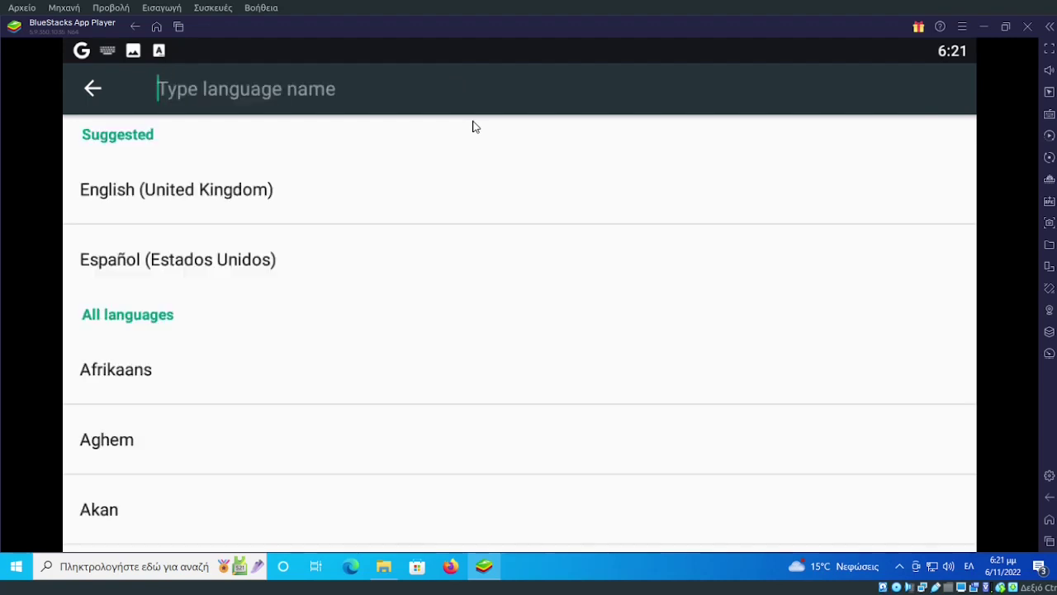
pyautogui.write('ελλη')
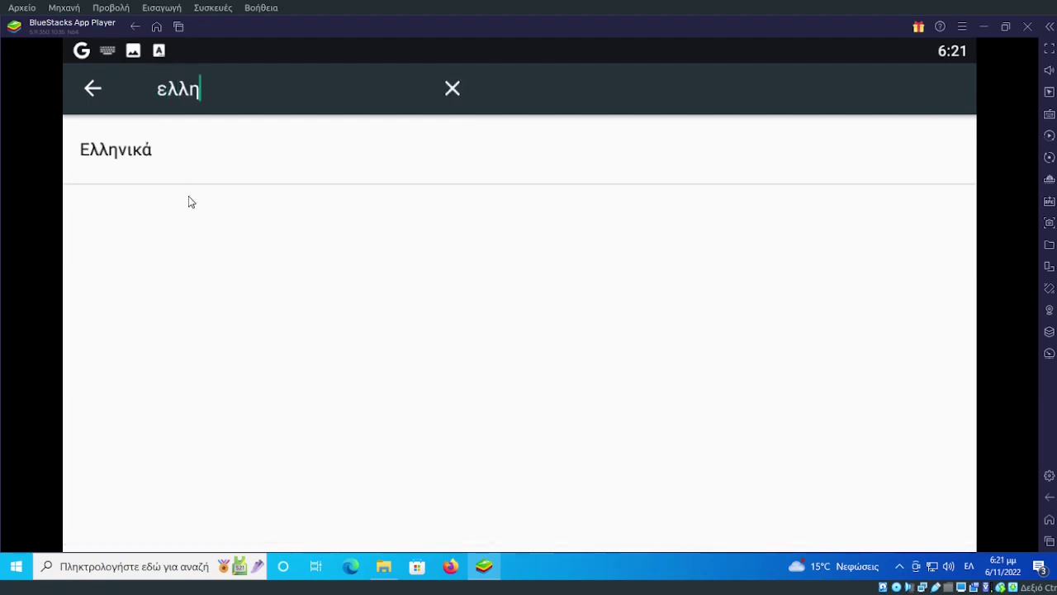
pyautogui.click(170, 171)
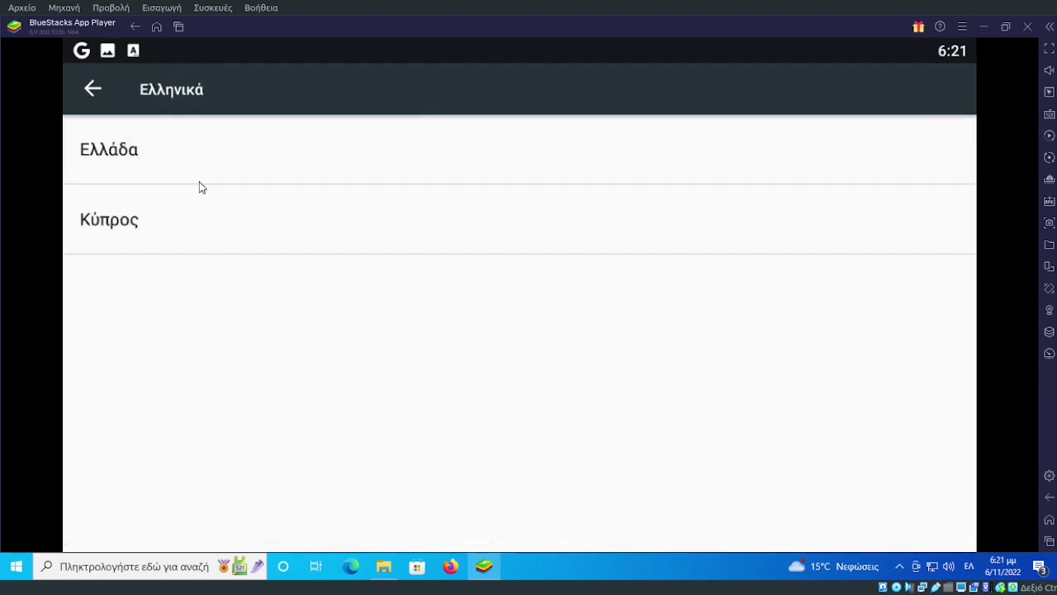
pyautogui.click(137, 162)
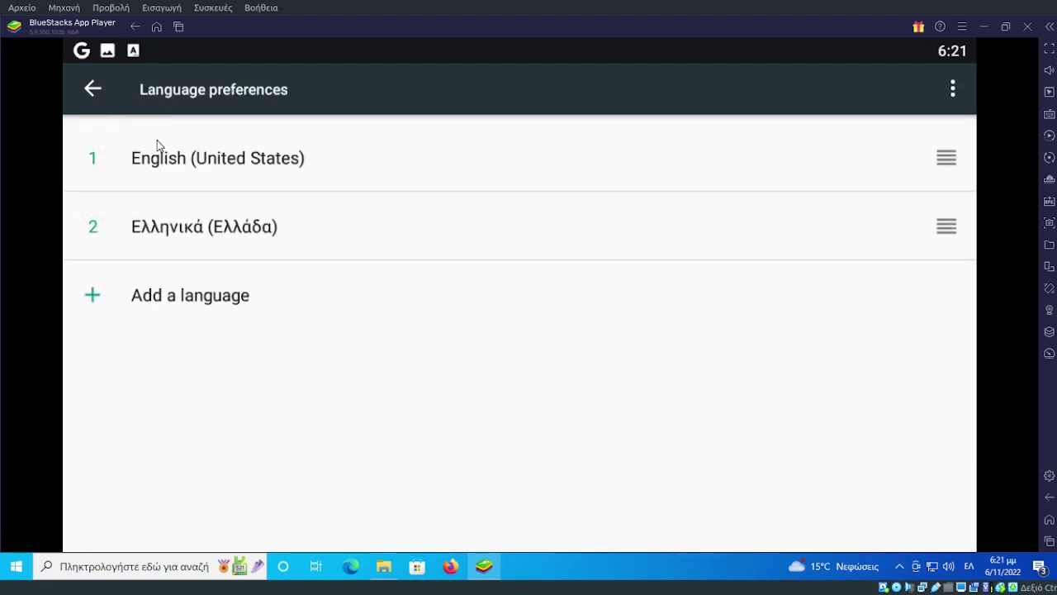
pyautogui.click(92, 87)
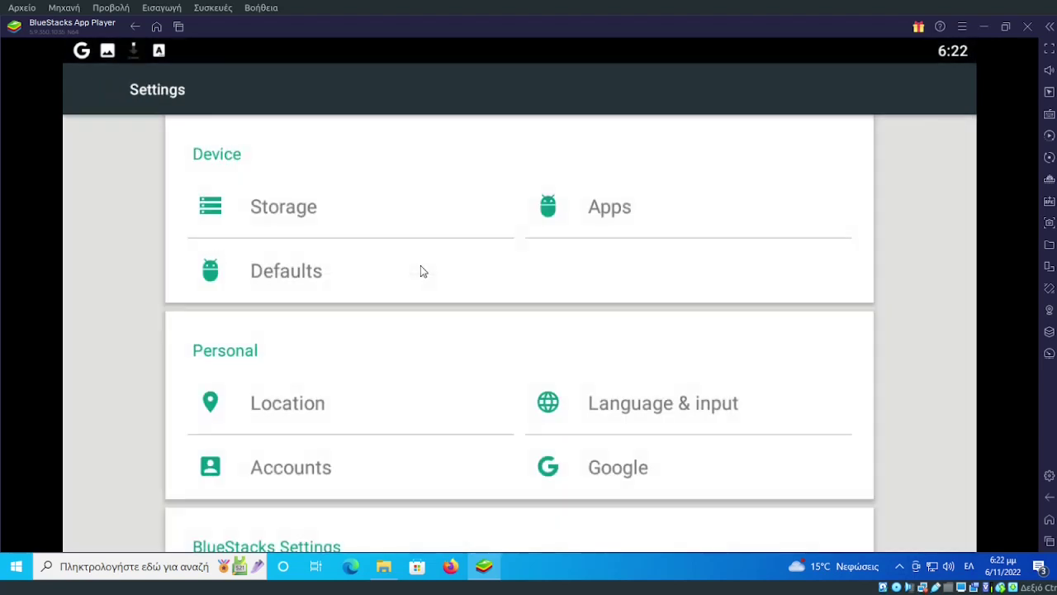
pyautogui.scroll(-5, 463, 284)
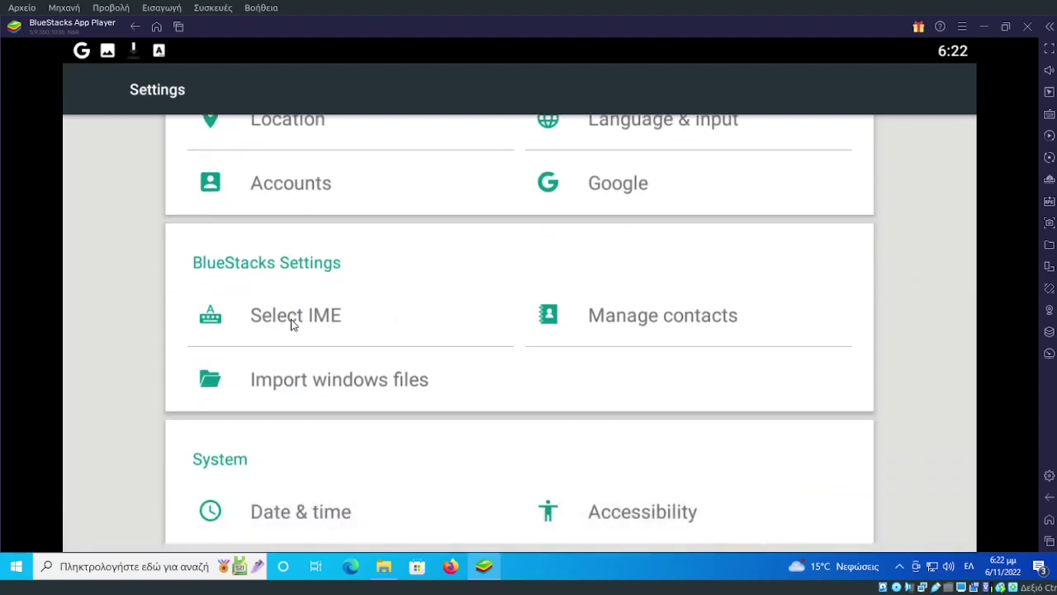
# Enable the on-screen keyboard in Select IME, which turns the physical keyboard off.
pyautogui.click(291, 324)
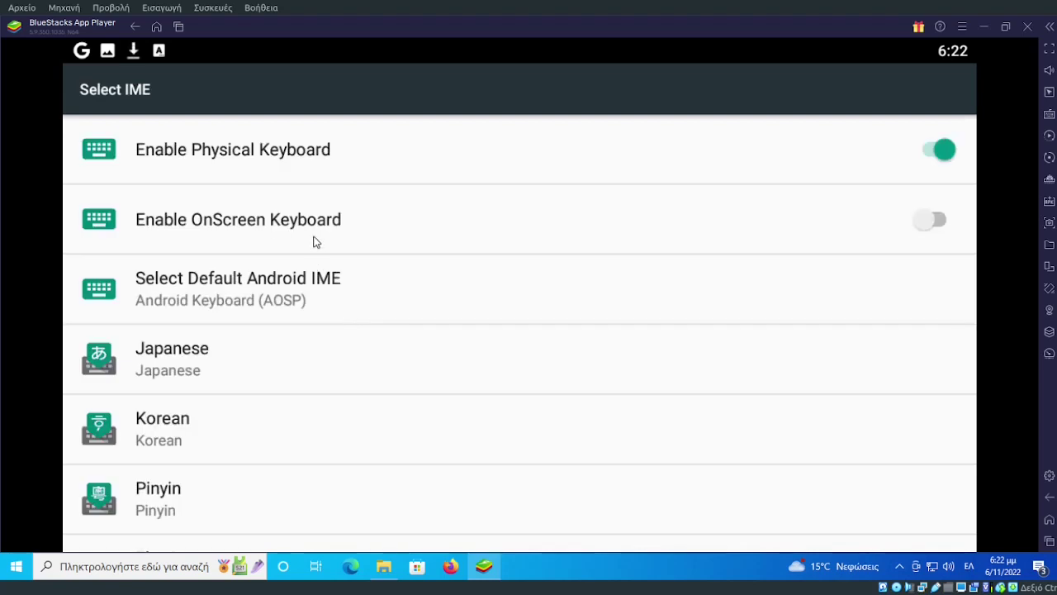
pyautogui.click(927, 229)
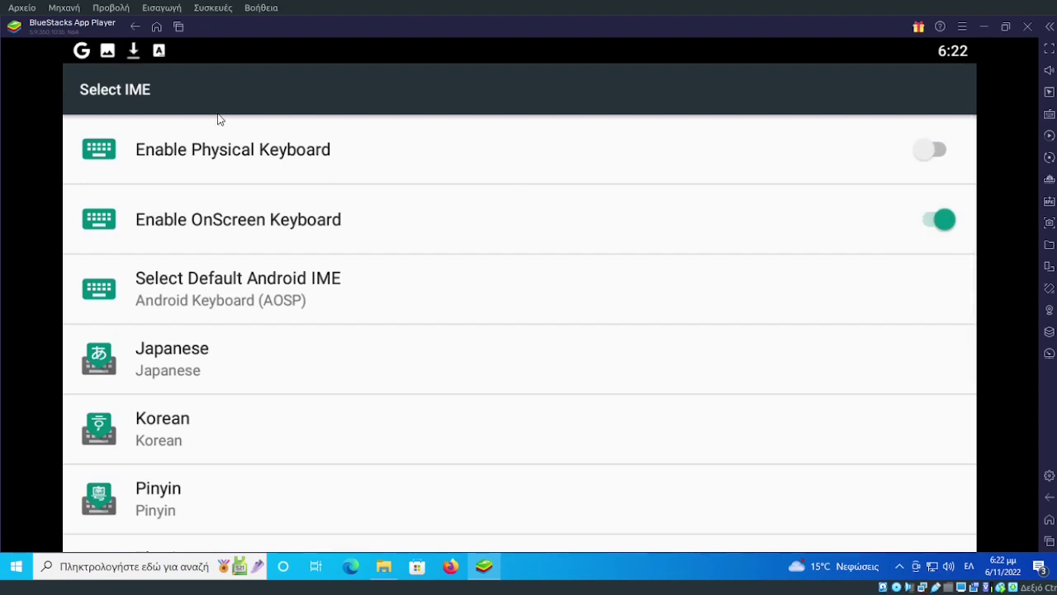
# Launch Keep Notes from the home screen and start a new note.
pyautogui.click(156, 27)
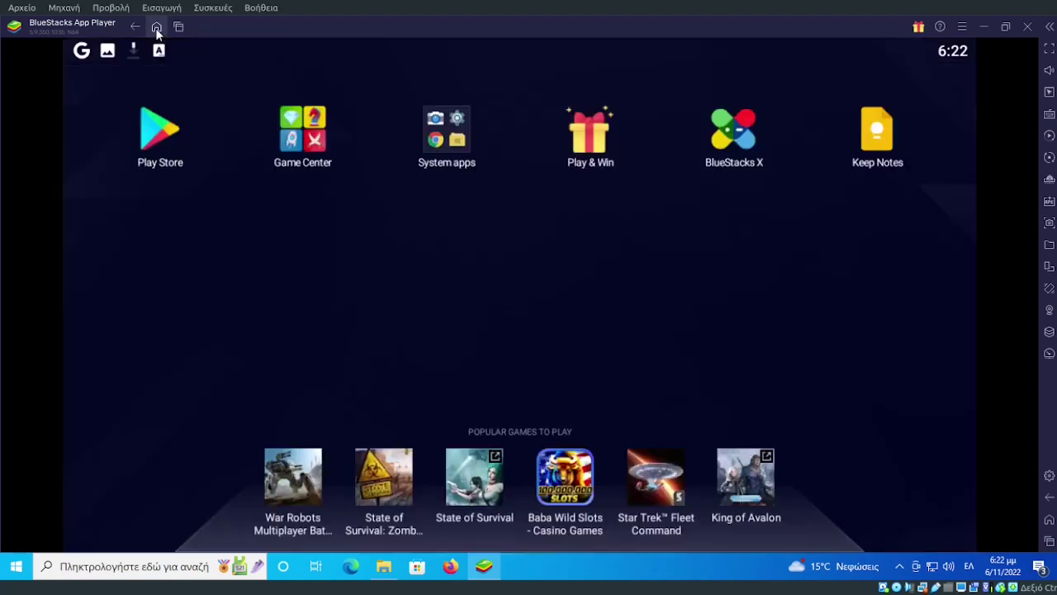
pyautogui.click(883, 138)
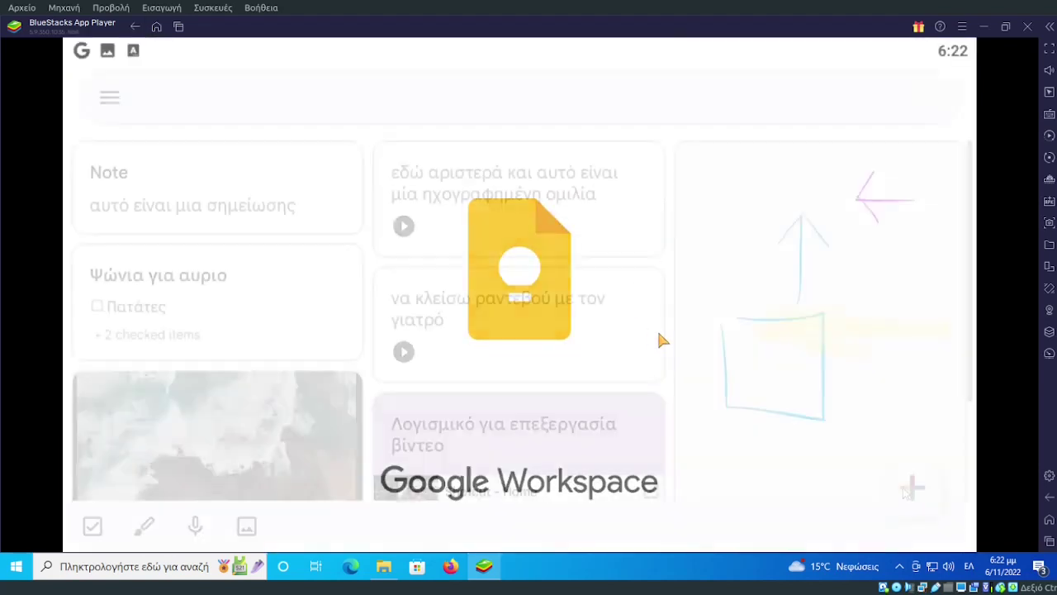
pyautogui.click(906, 491)
pyautogui.click(156, 224)
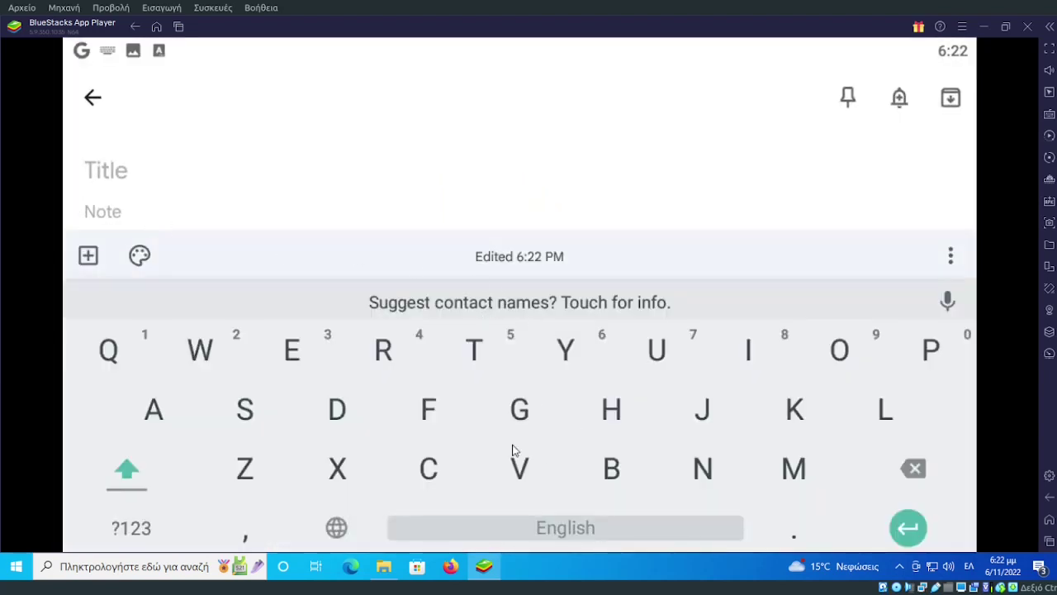
# Type 'f', switch the on-screen keyboard to Greek, type 'δφ', and close the note.
pyautogui.click(428, 408)
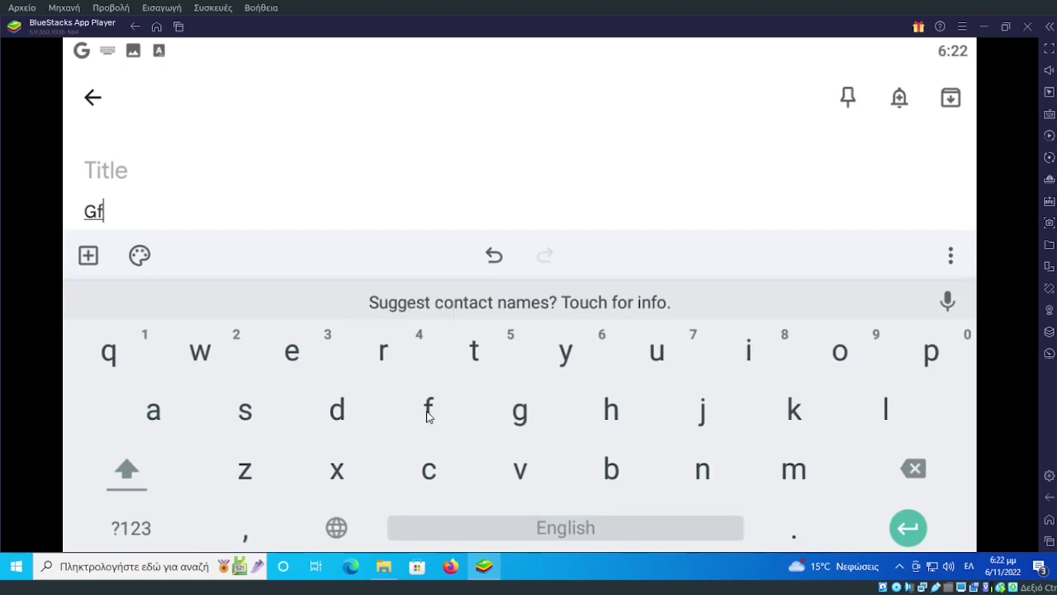
pyautogui.click(336, 529)
pyautogui.click(337, 410)
pyautogui.click(429, 410)
pyautogui.click(93, 100)
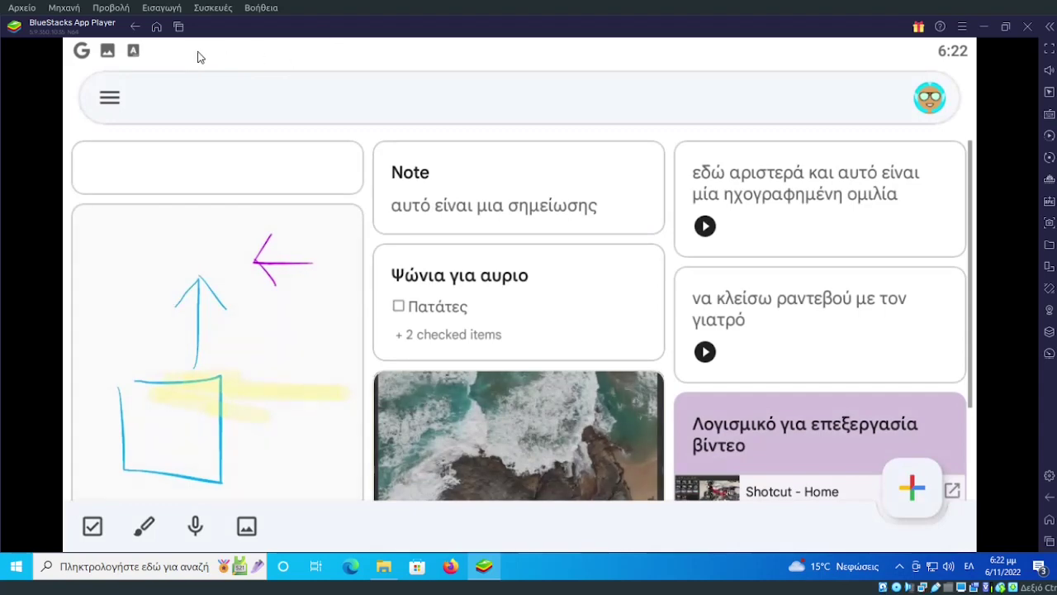
# Reopen Settings › Select IME and switch Enable Physical Keyboard back on.
pyautogui.press('Escape')
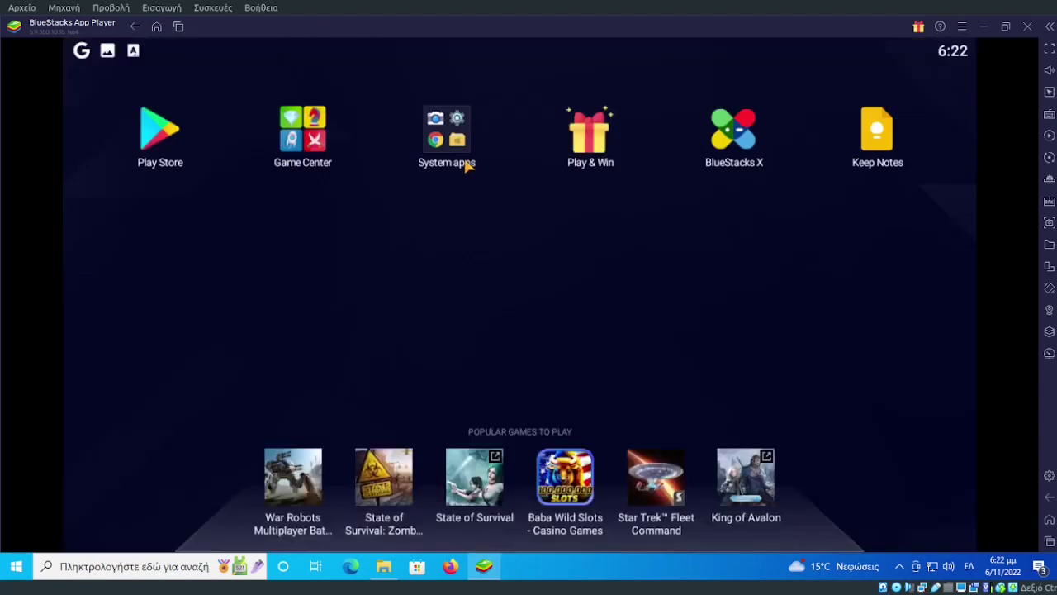
pyautogui.click(453, 138)
pyautogui.click(440, 274)
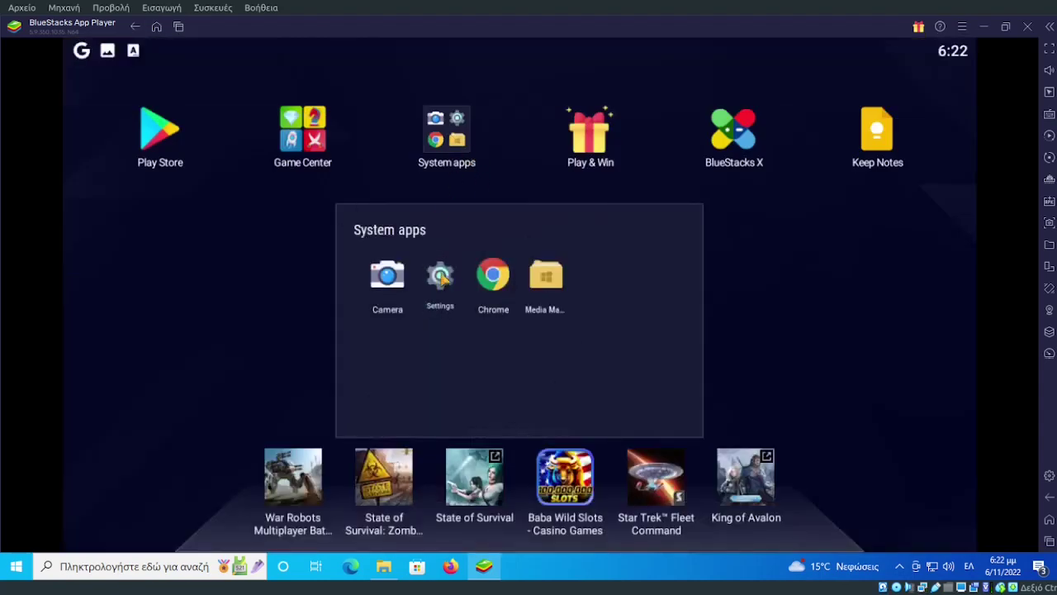
pyautogui.click(133, 27)
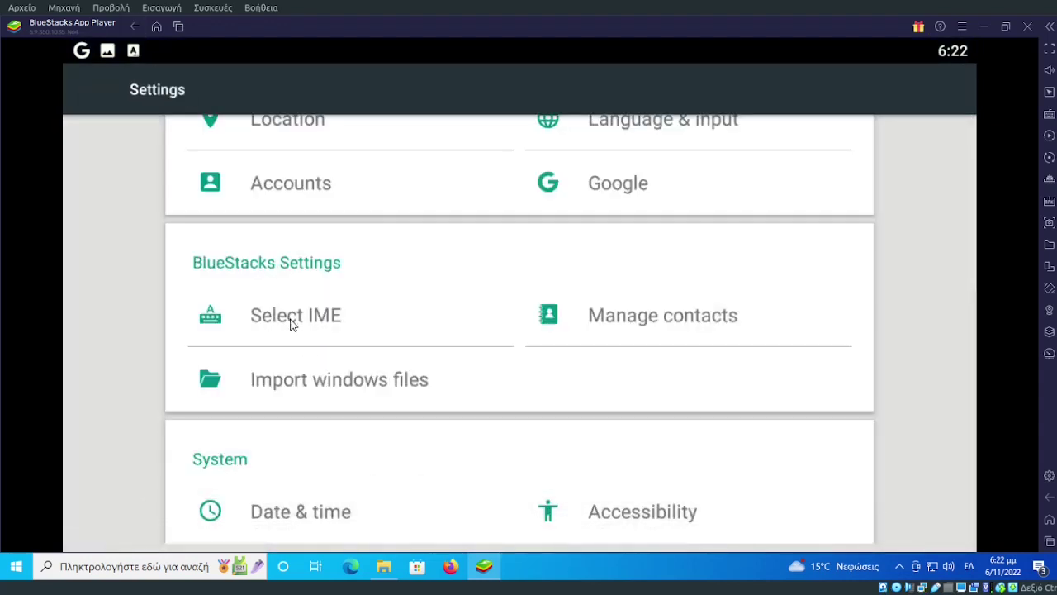
pyautogui.click(301, 323)
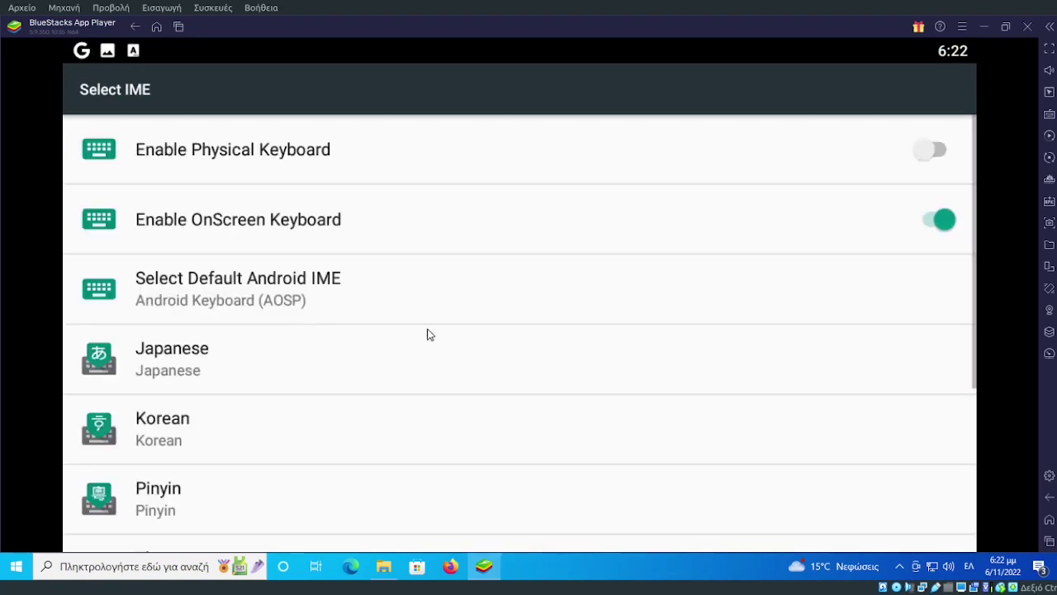
pyautogui.click(931, 154)
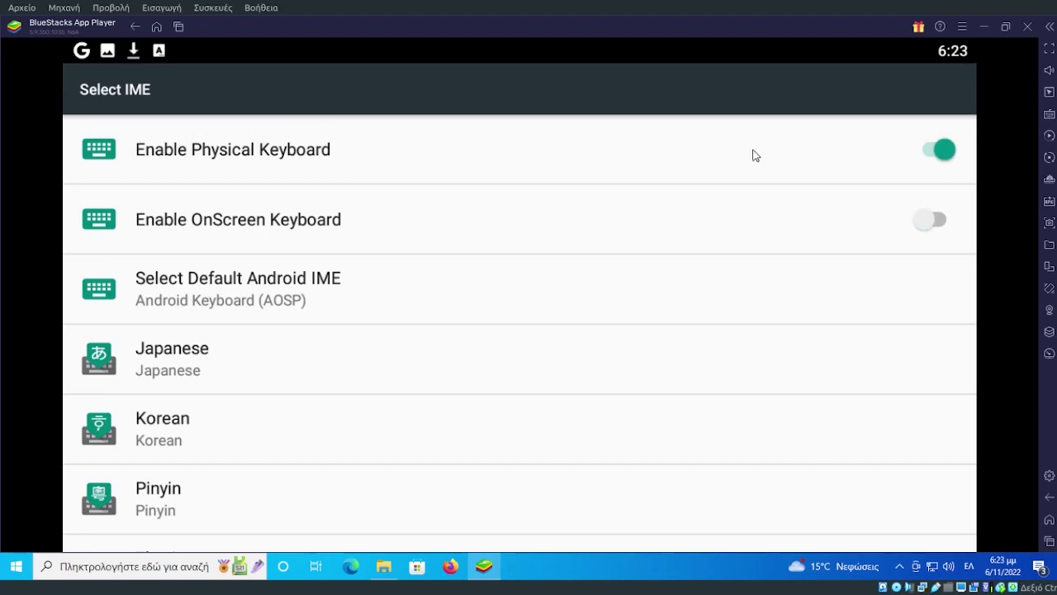
pyautogui.click(1047, 272)
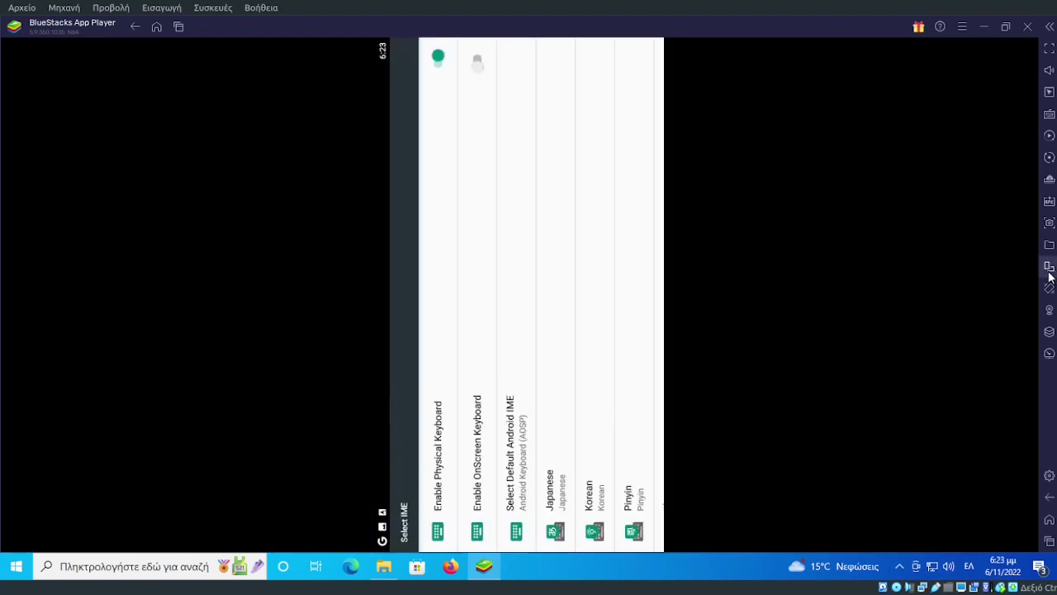
pyautogui.click(1049, 269)
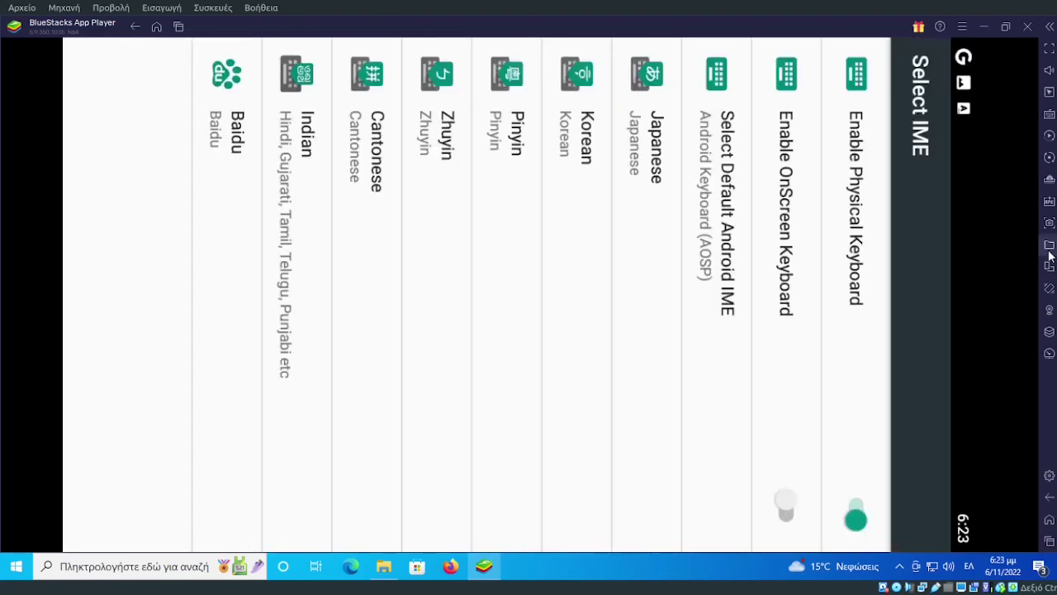
pyautogui.click(1048, 245)
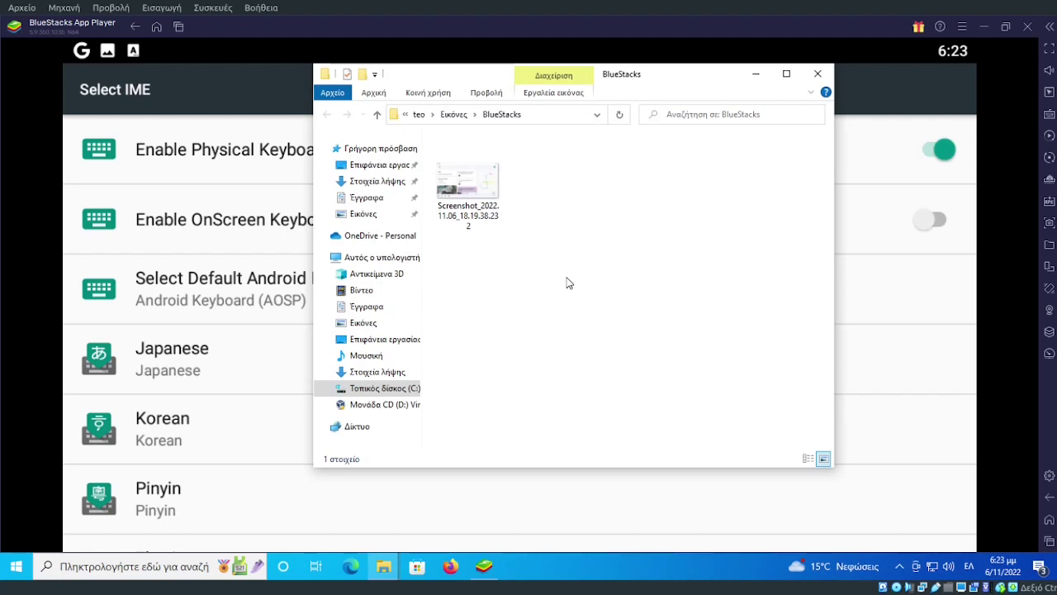
pyautogui.click(817, 73)
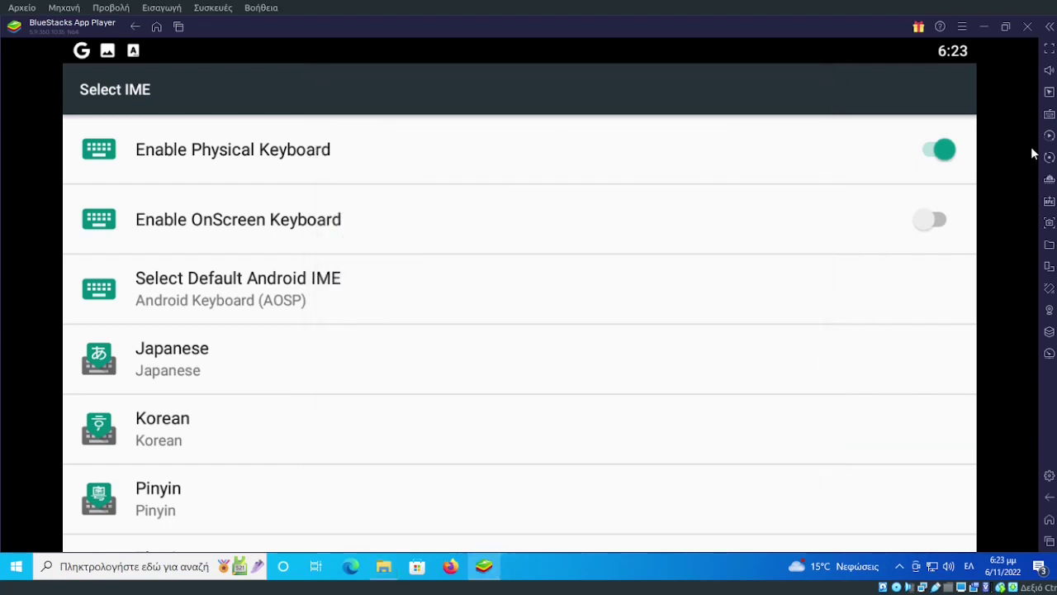
# Open Media Manager from the System apps folder on the home screen.
pyautogui.moveTo(1050, 75)
pyautogui.click(157, 27)
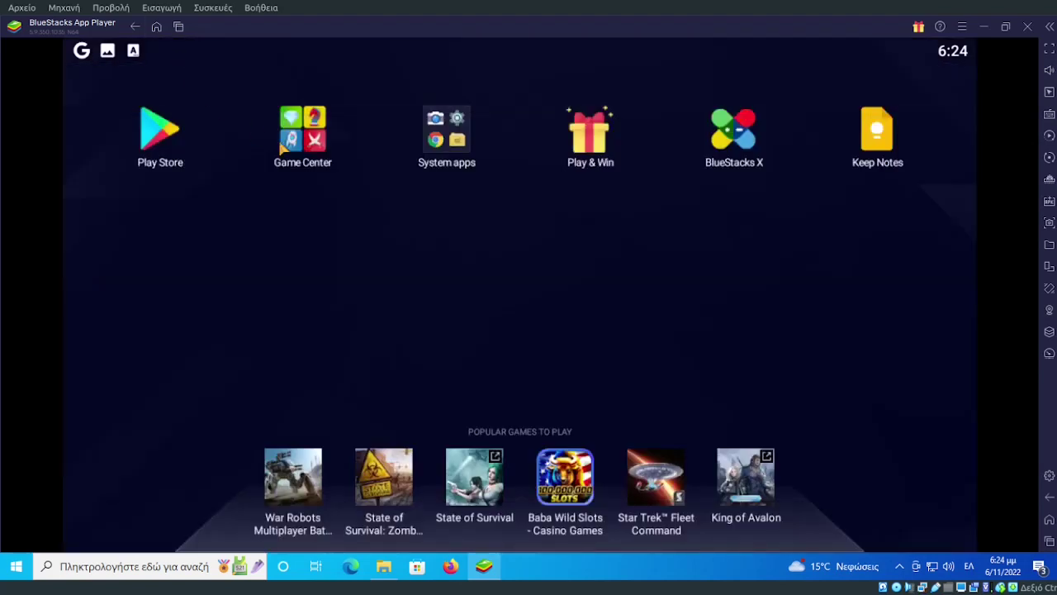
pyautogui.click(453, 145)
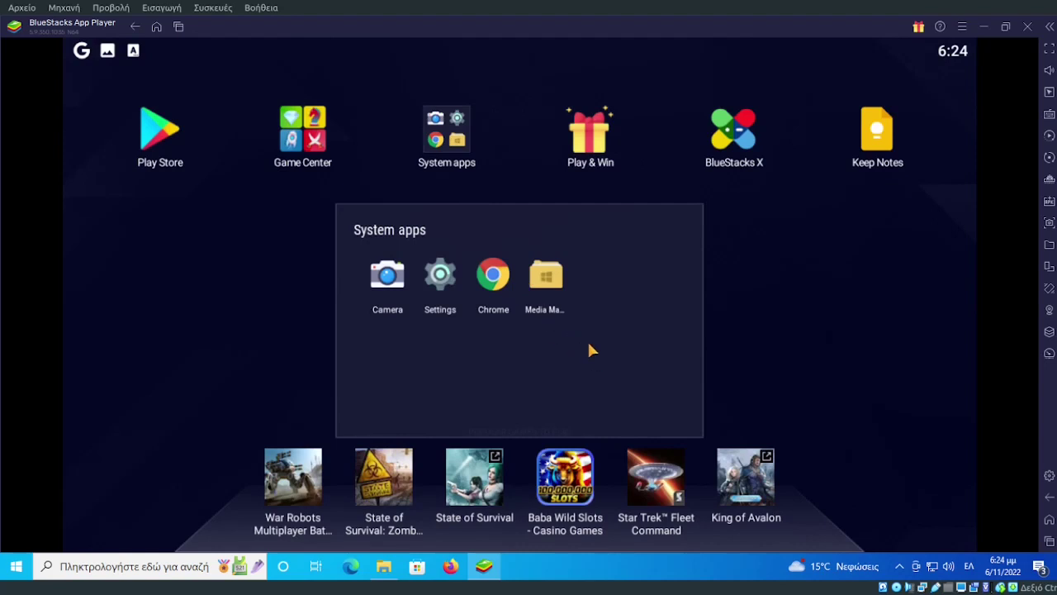
pyautogui.click(552, 286)
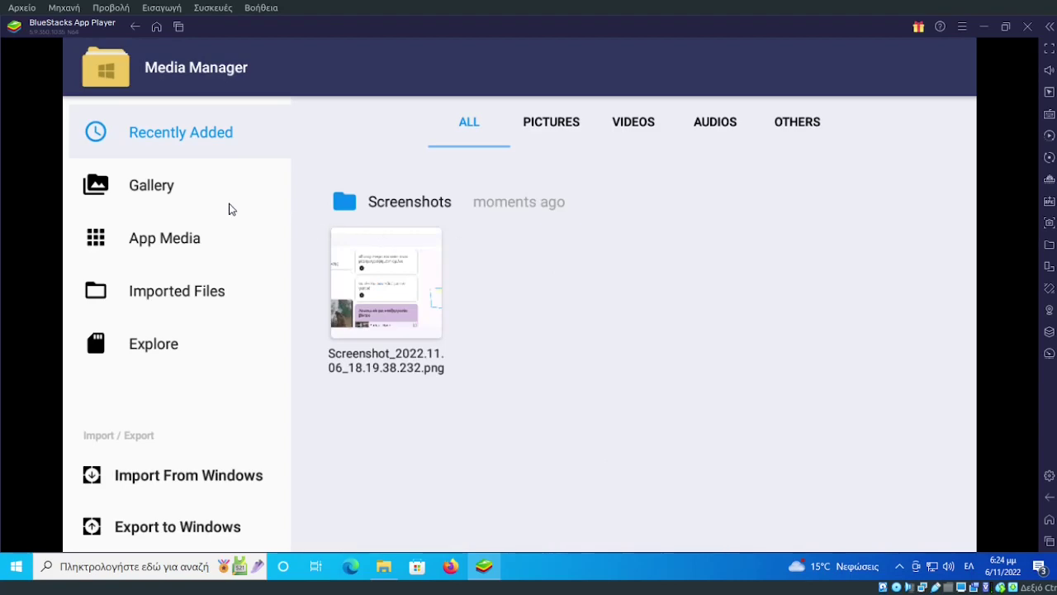
# Select the Keep Notes screenshot and export it to Windows.
pyautogui.click(190, 483)
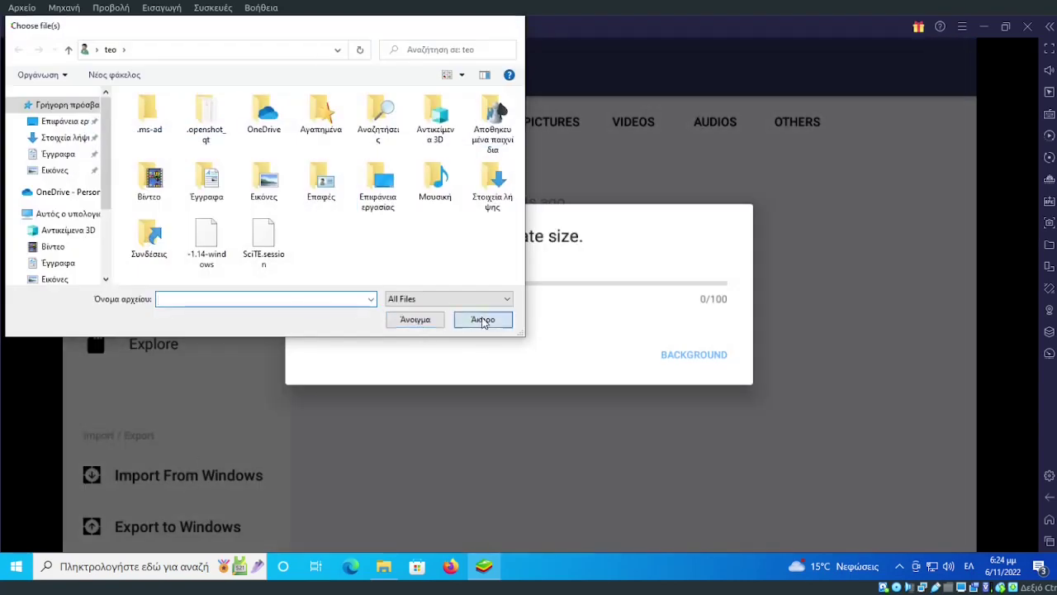
pyautogui.click(482, 320)
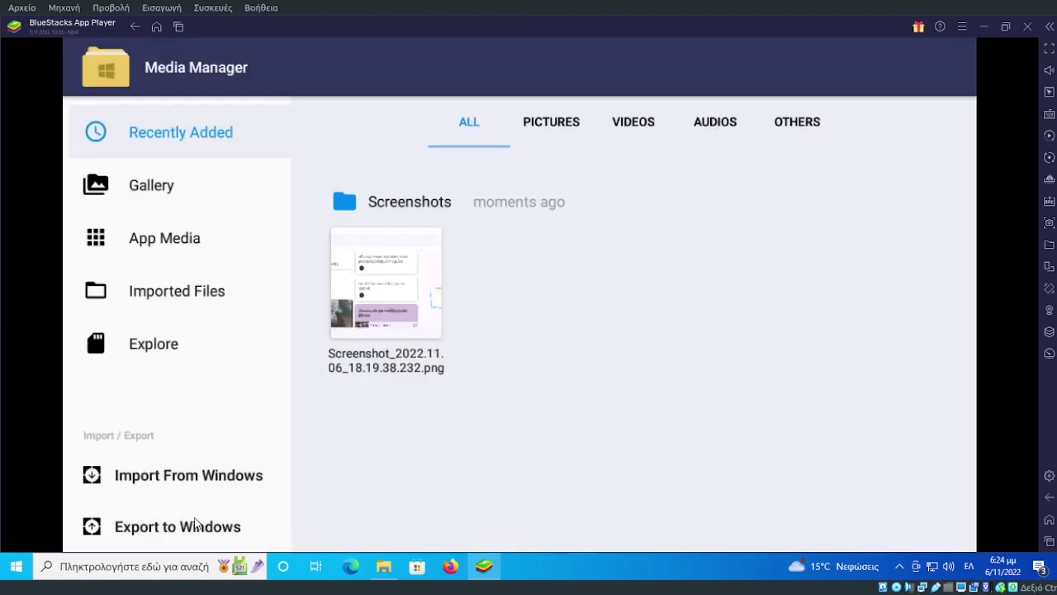
pyautogui.click(195, 525)
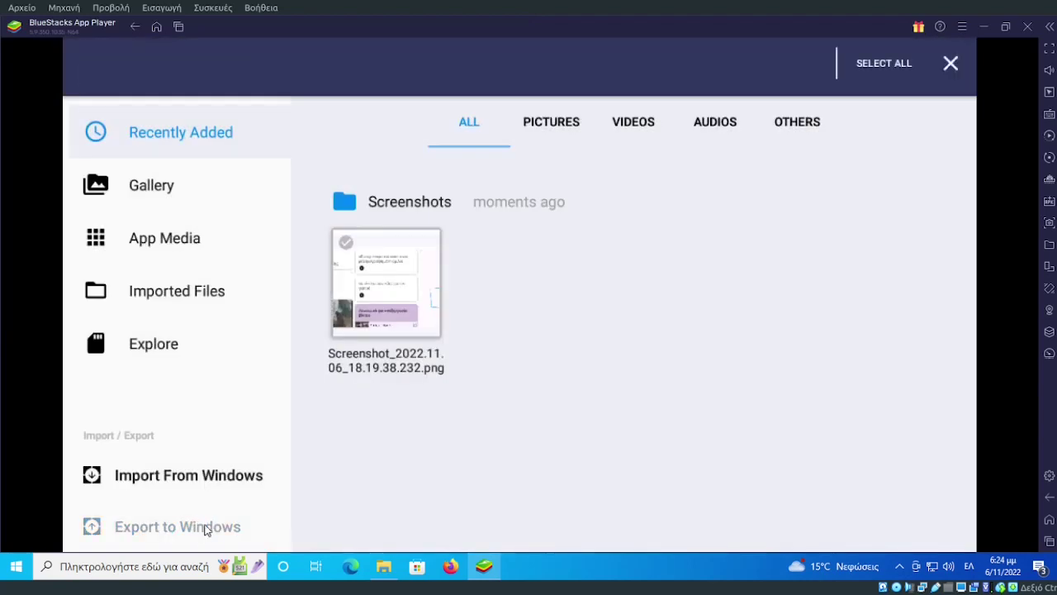
pyautogui.click(414, 290)
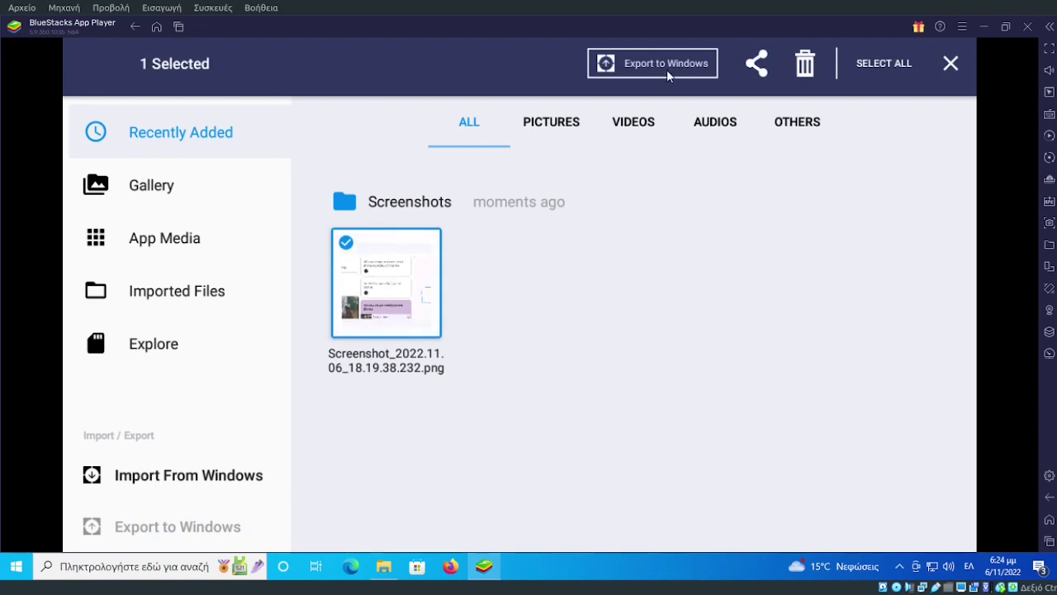
pyautogui.click(950, 63)
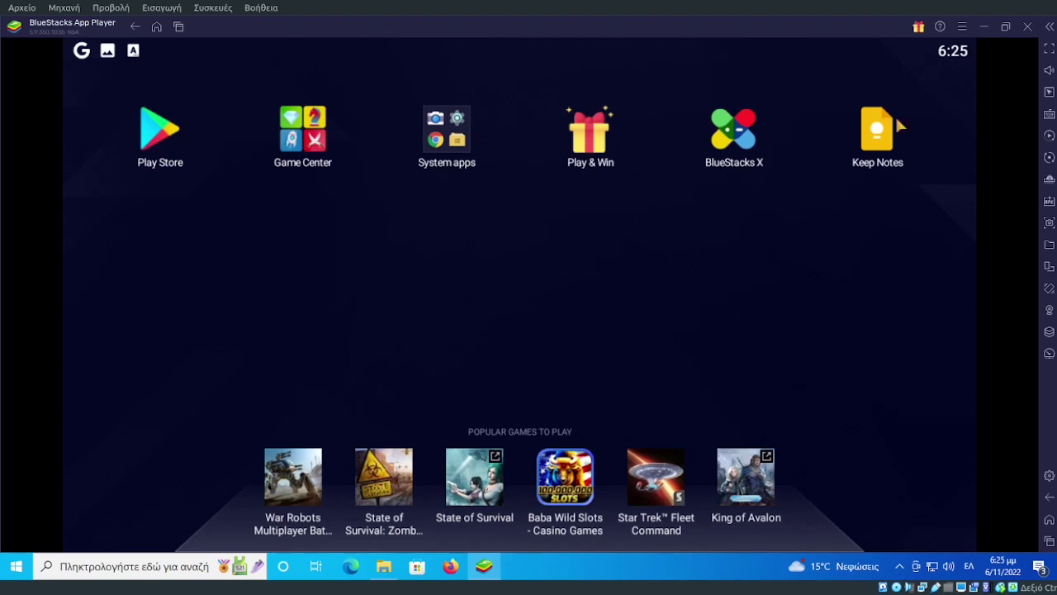
# Close BlueStacks App Player and confirm the exit, returning to the Windows desktop.
pyautogui.click(1028, 27)
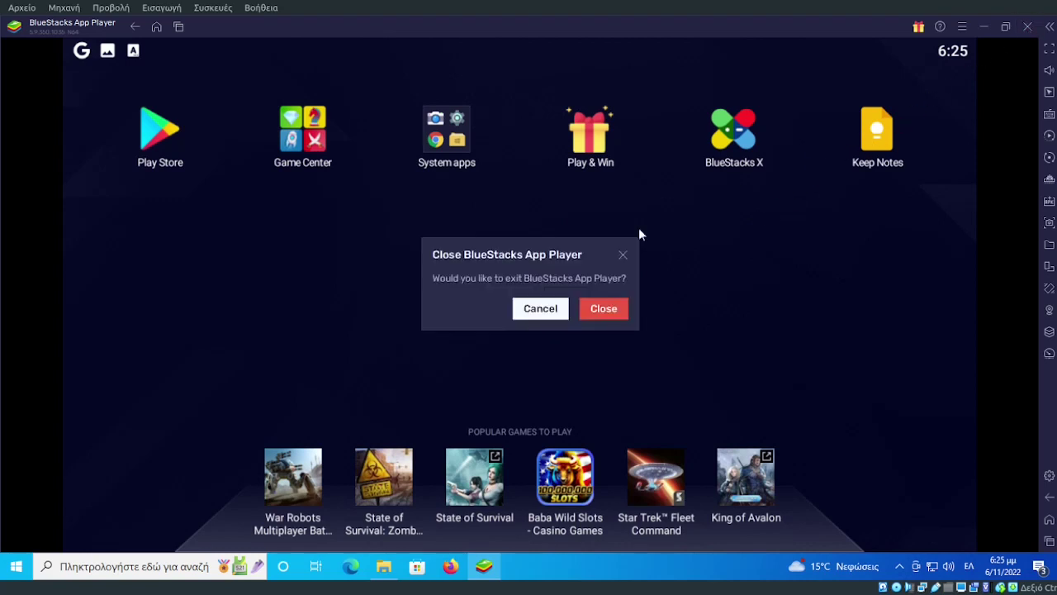
pyautogui.click(600, 310)
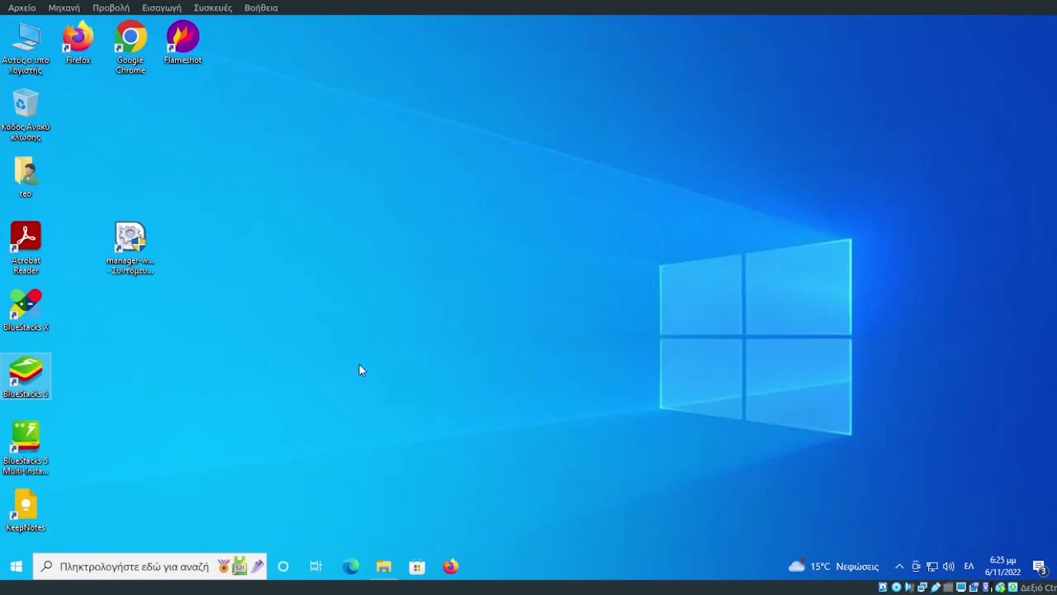
pyautogui.click(31, 310)
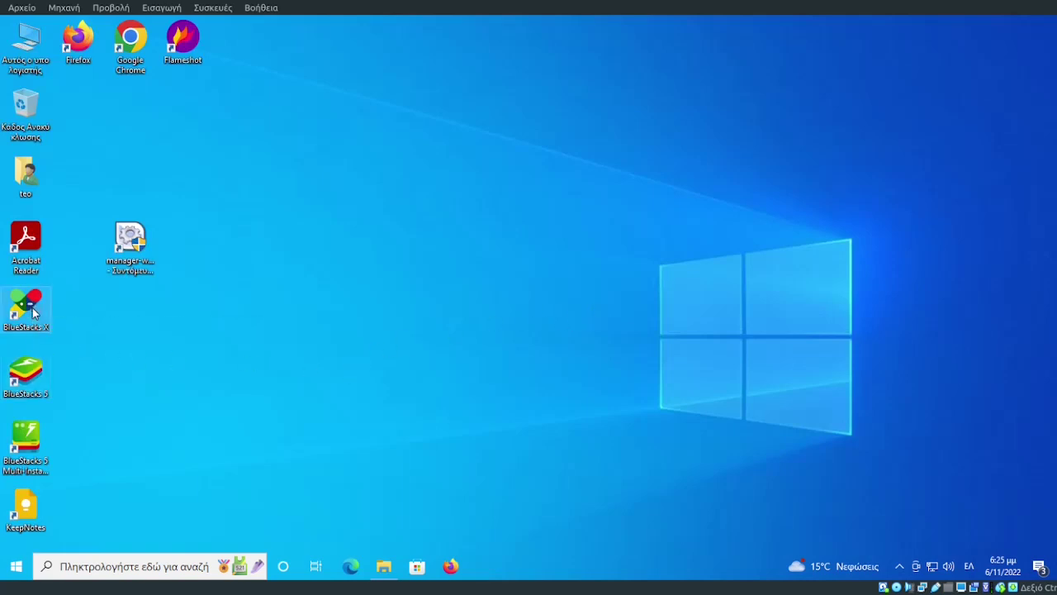
pyautogui.click(204, 326)
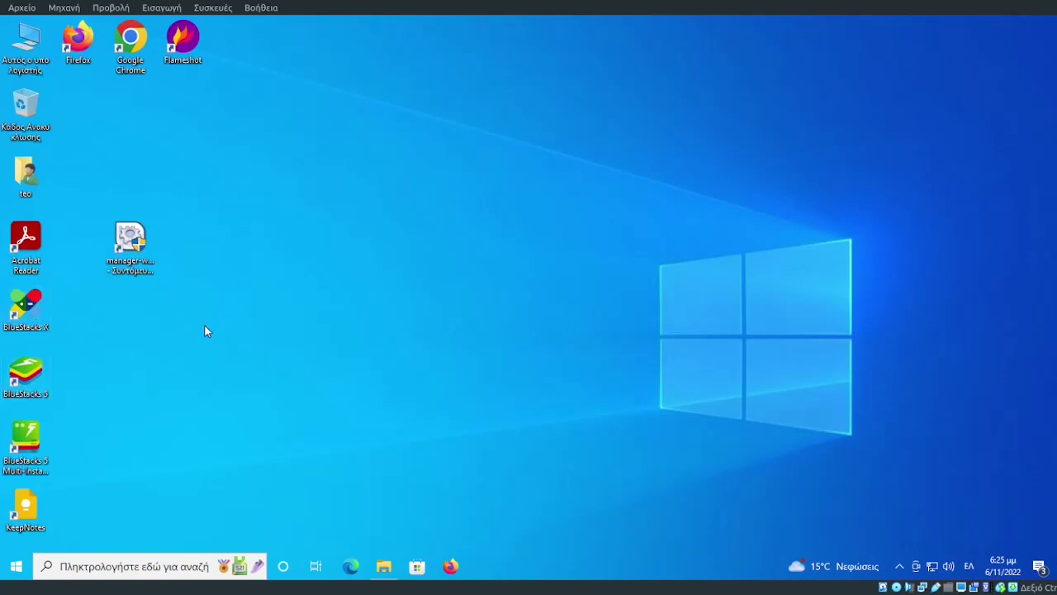